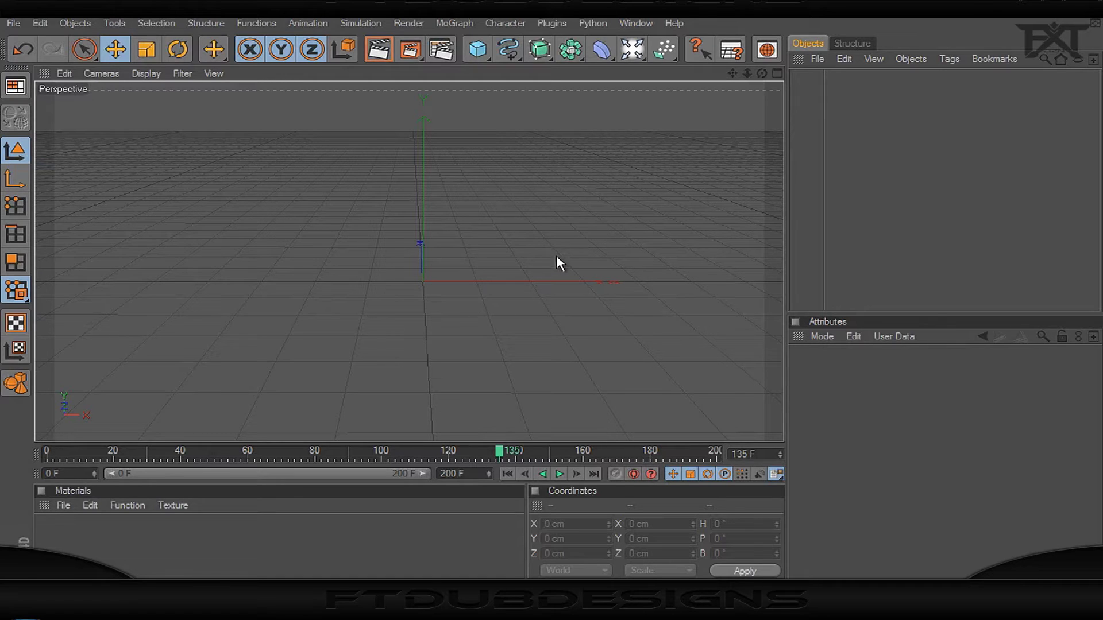
- Add a Floor object to the scene and tag it with a Dynamics Body tag
left_click(632, 50)
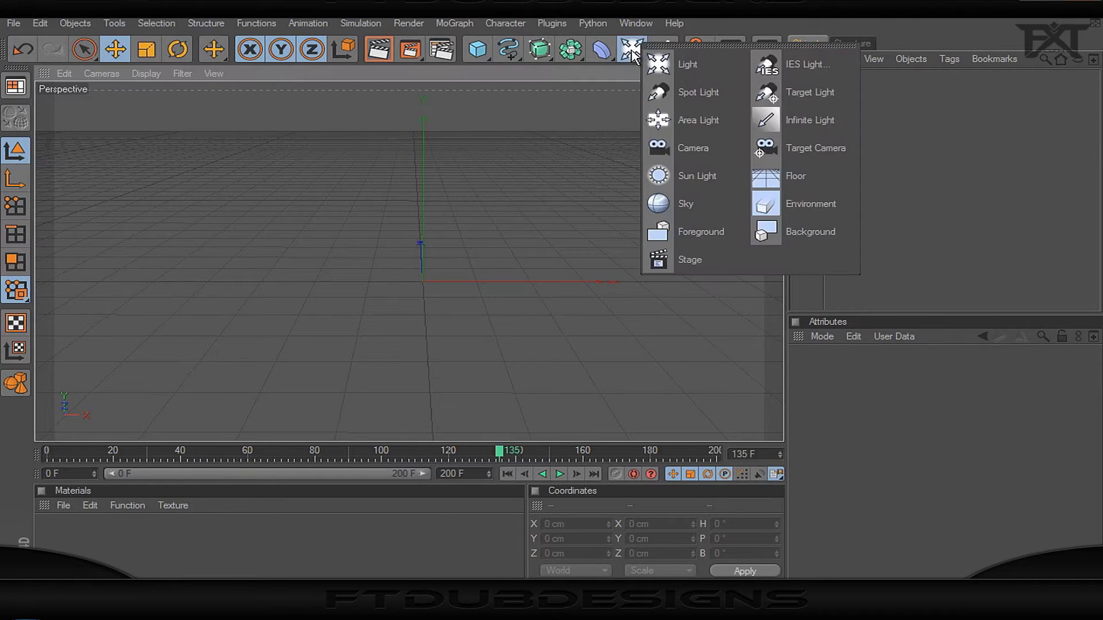
left_click(801, 172)
right_click(843, 79)
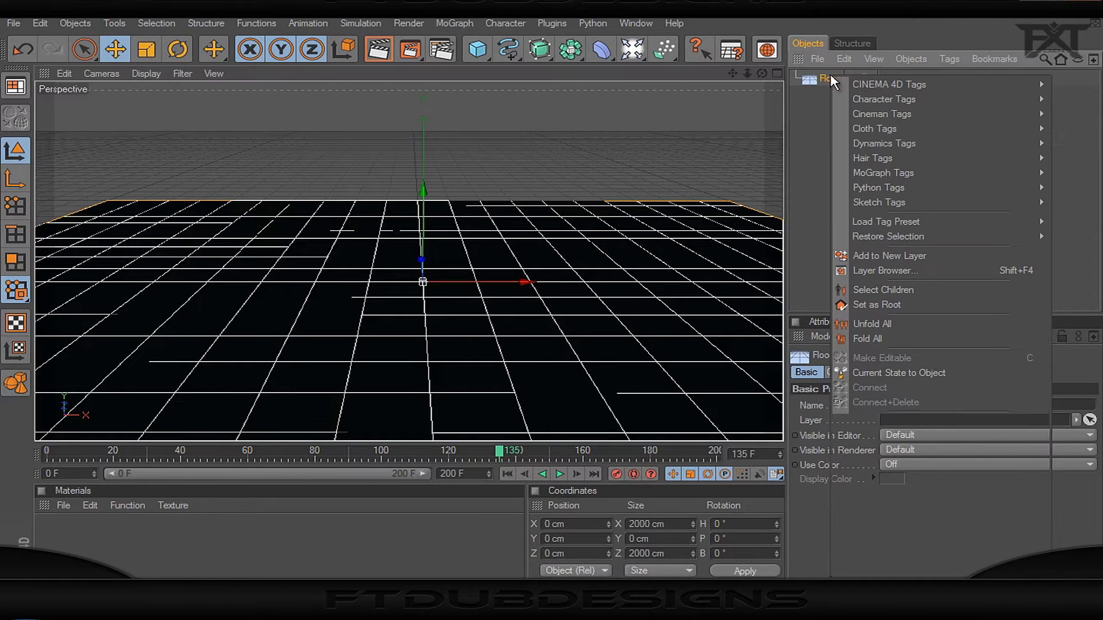
mouse_move(861, 149)
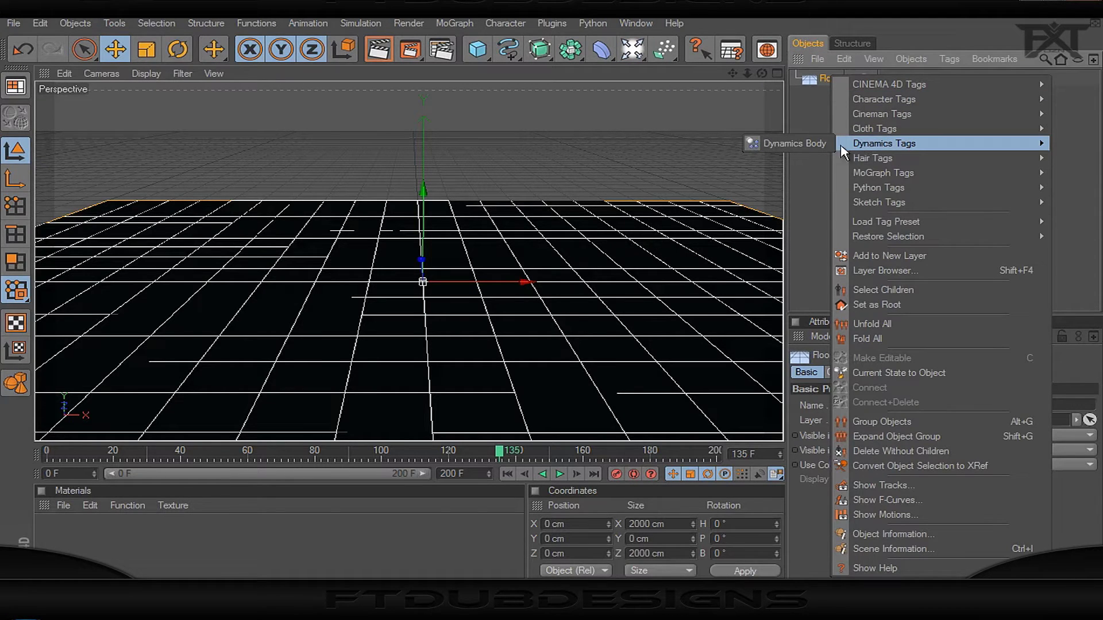
left_click(815, 144)
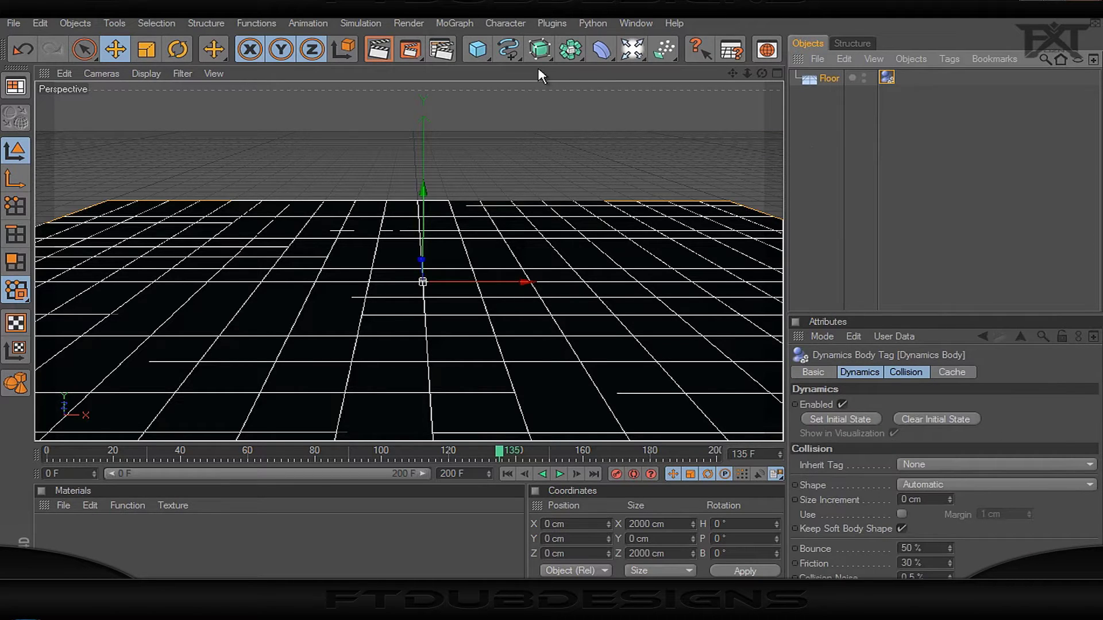
- Add a Sphere primitive with Radius 50 cm and Segments 30
left_click(483, 52)
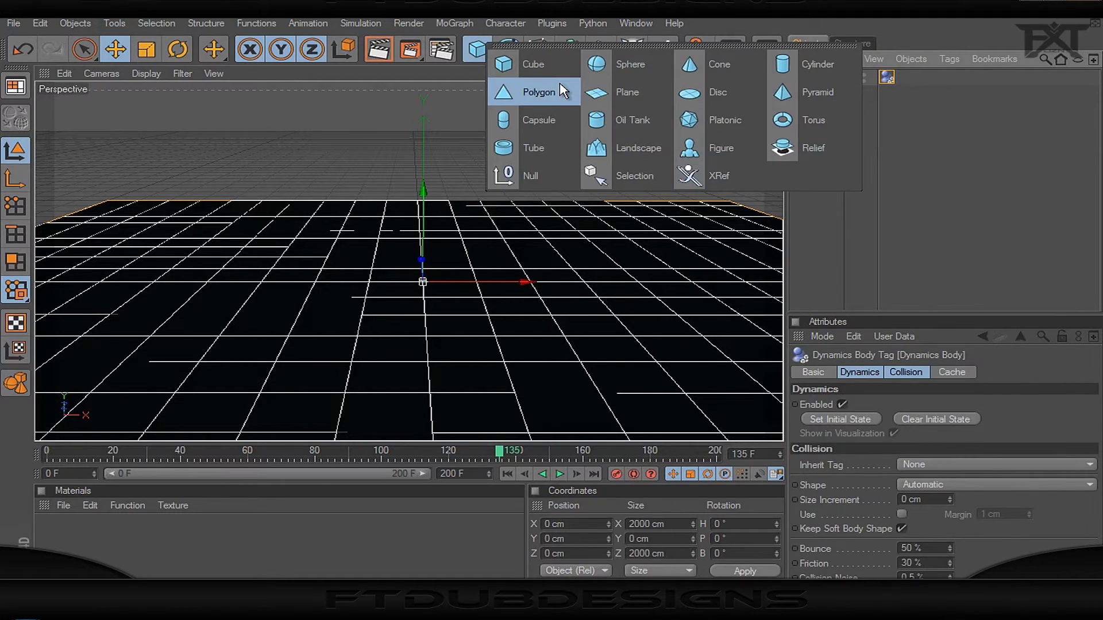
left_click(625, 69)
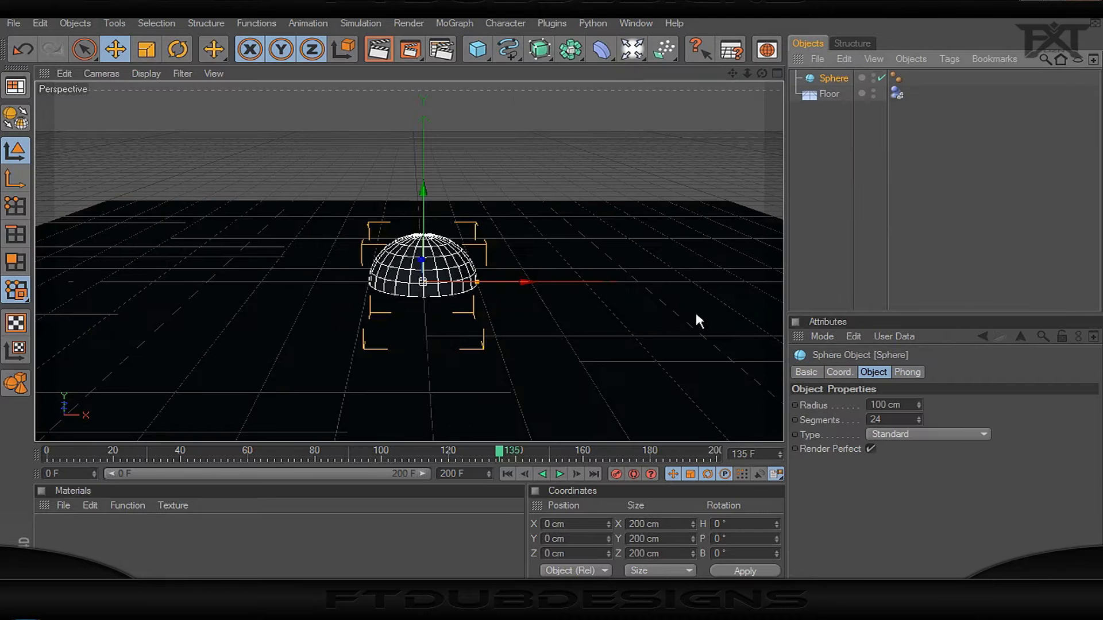
left_click_drag(882, 405, 867, 408)
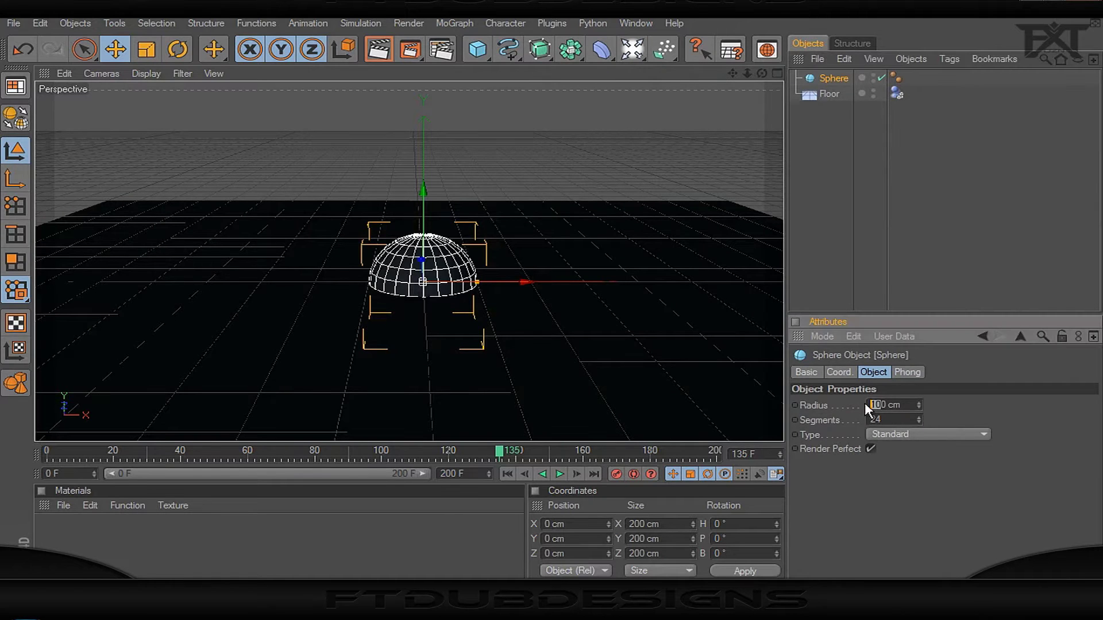
type("5")
key("Return")
left_click_drag(891, 417, 862, 418)
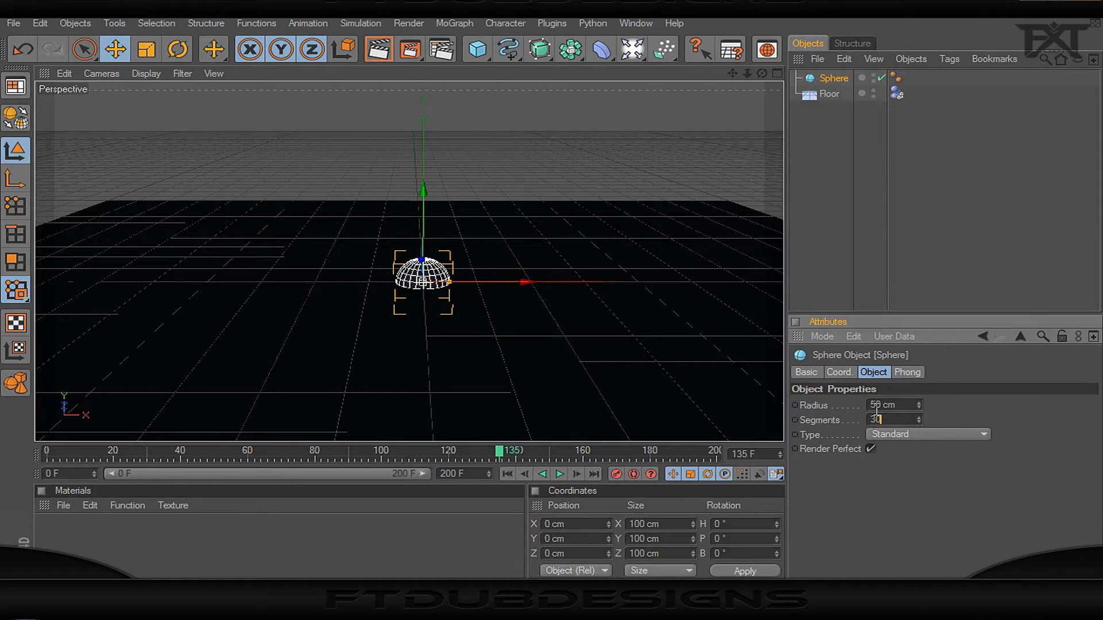
key("Return")
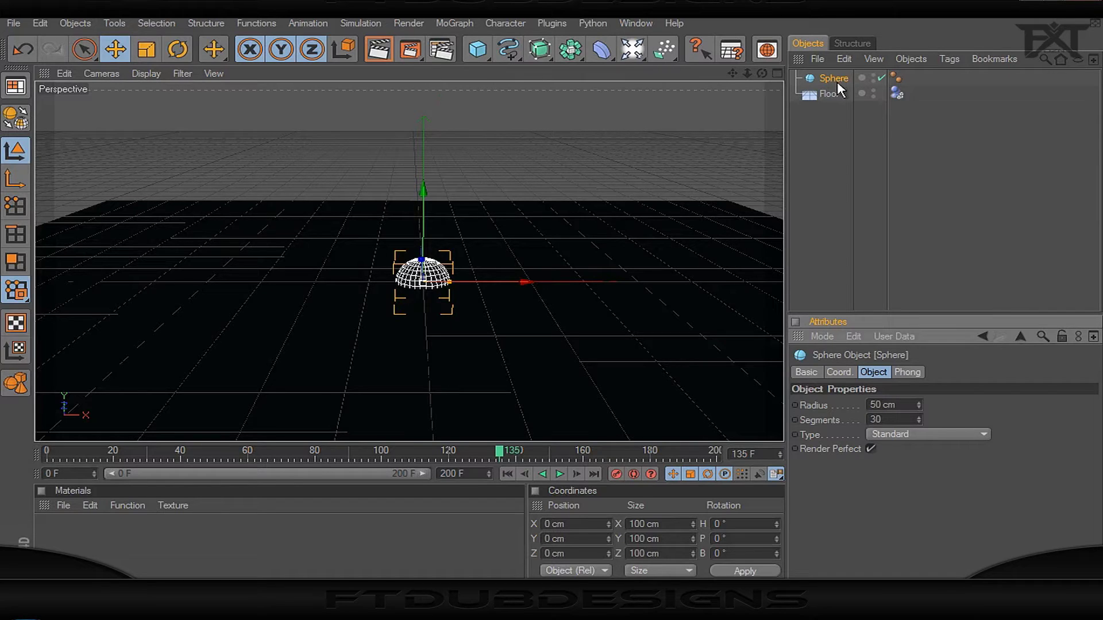
- Add a MoGraph Cloner and make the Sphere its child
left_click(455, 23)
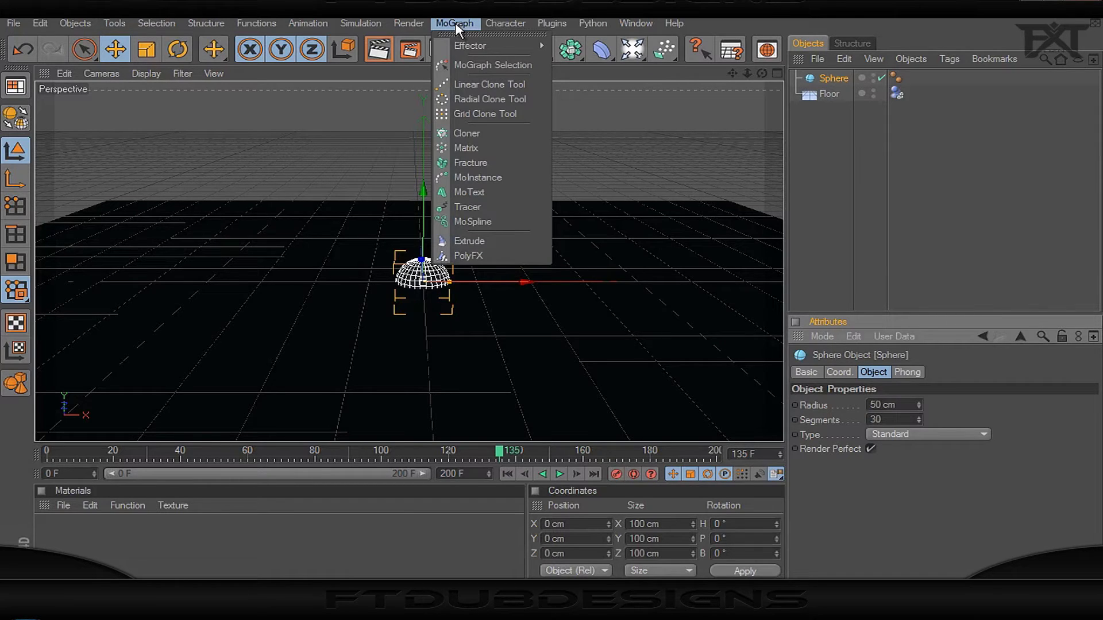
left_click(470, 135)
left_click(833, 96)
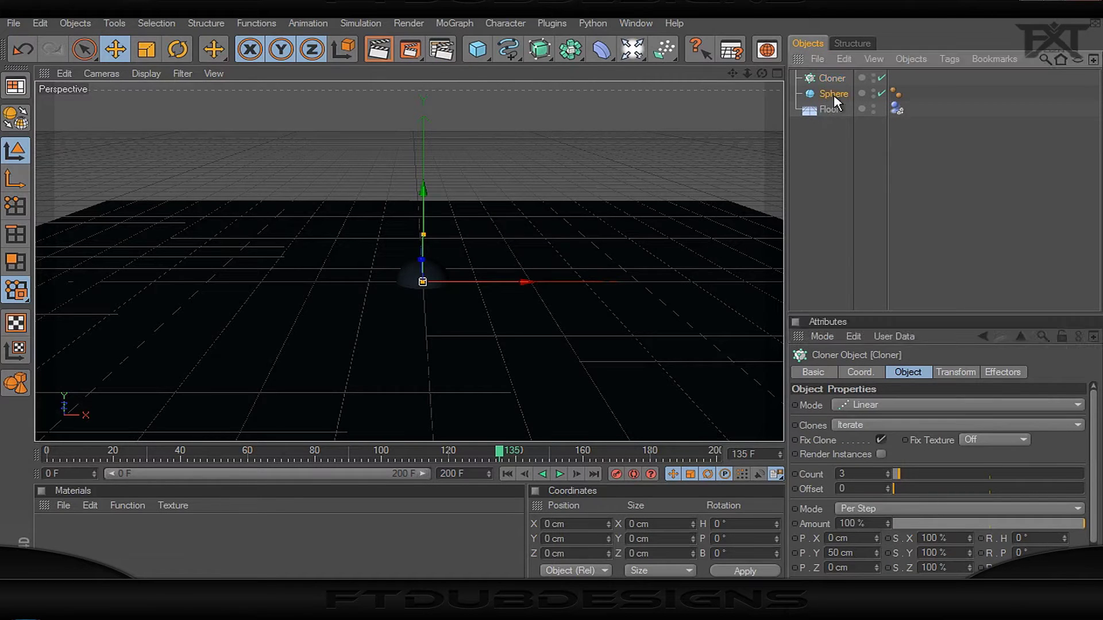
left_click_drag(835, 99, 834, 83)
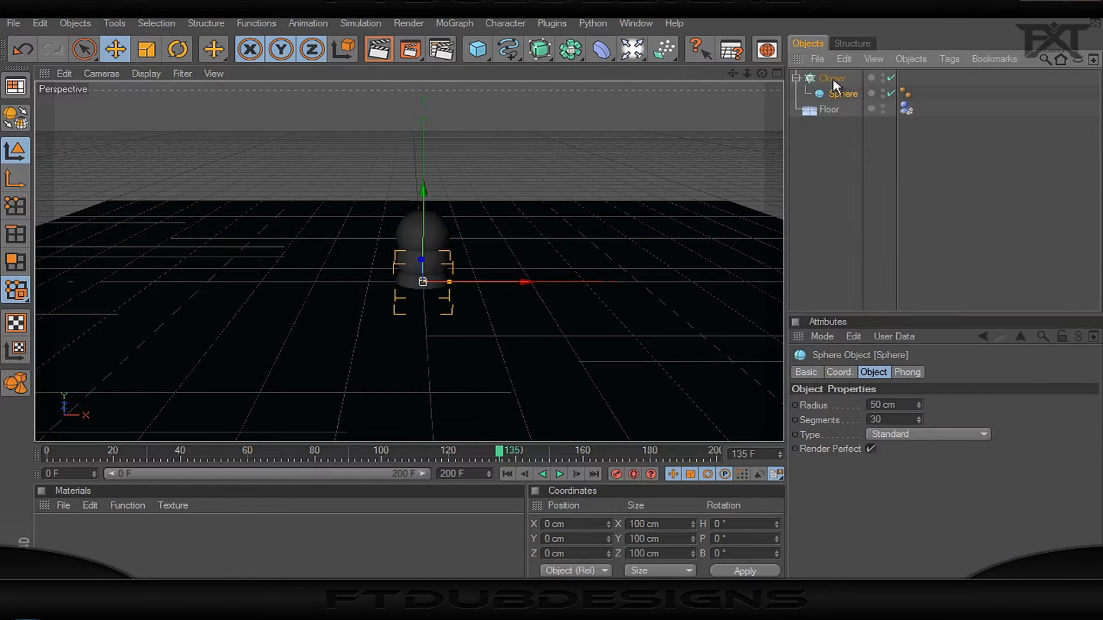
- Set the Cloner's Count to 1
left_click(830, 82)
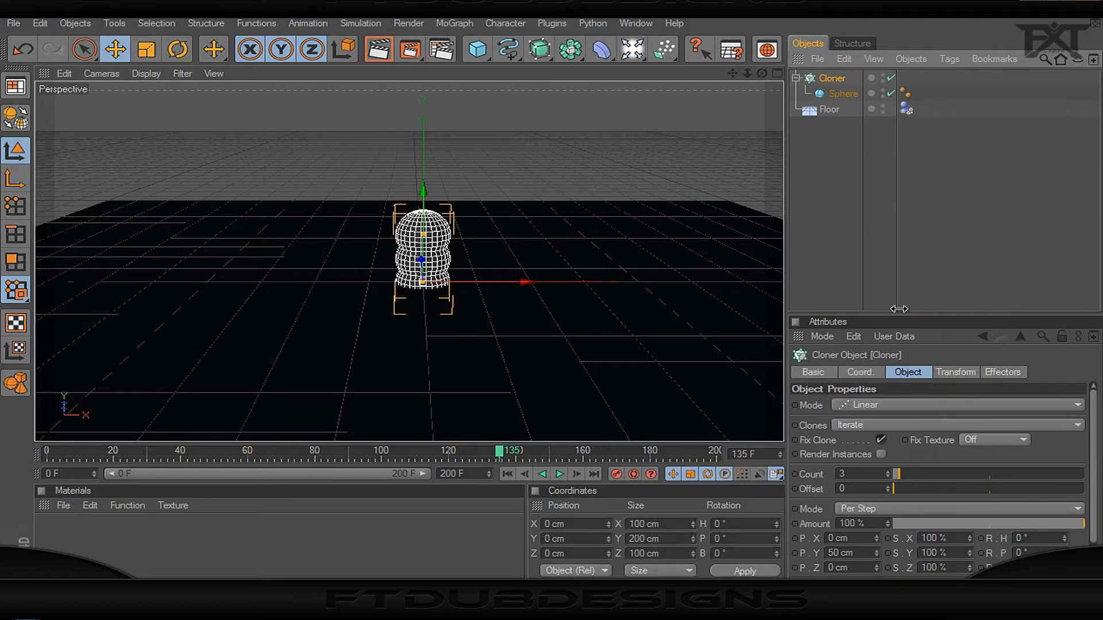
double_click(844, 474)
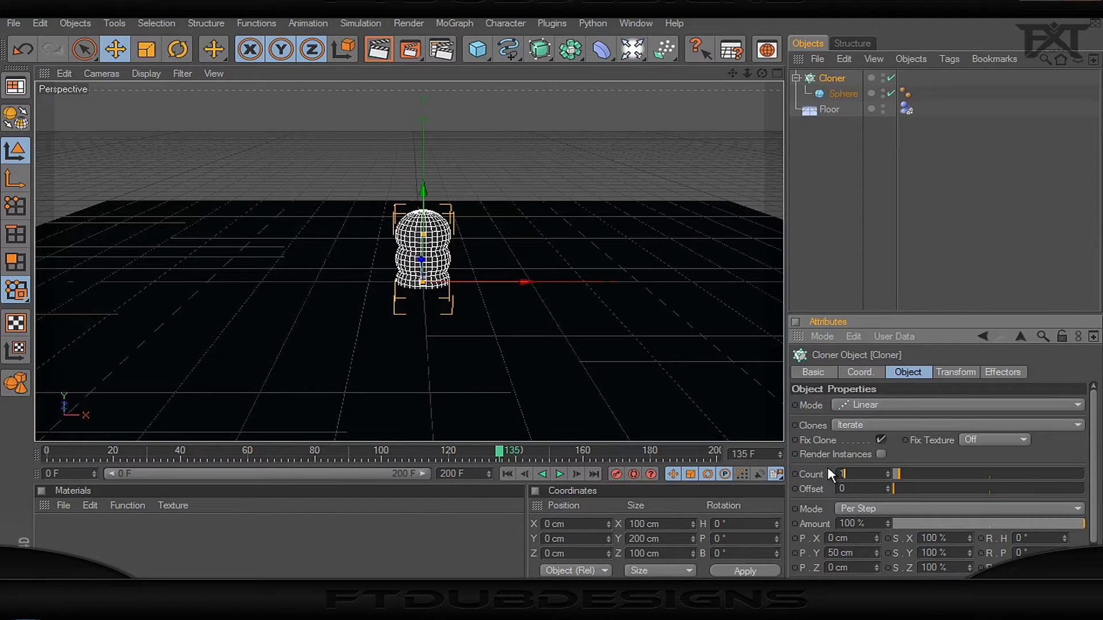
type("1")
left_click(961, 260)
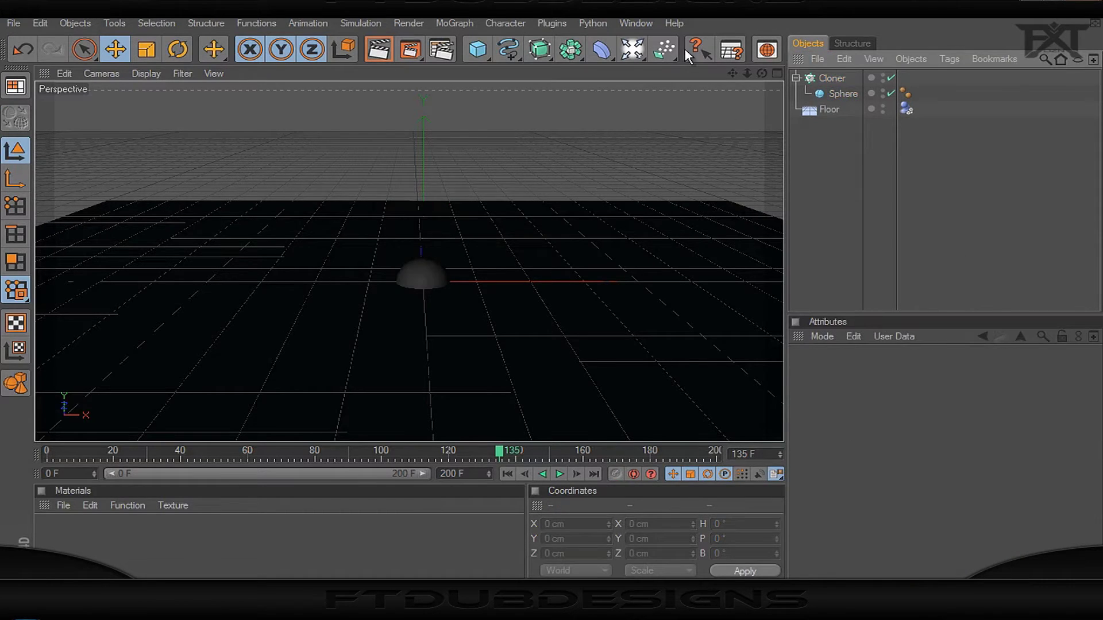
- Add a particle Emitter, nest the Cloner under it, and enable Show Objects
left_click(831, 79)
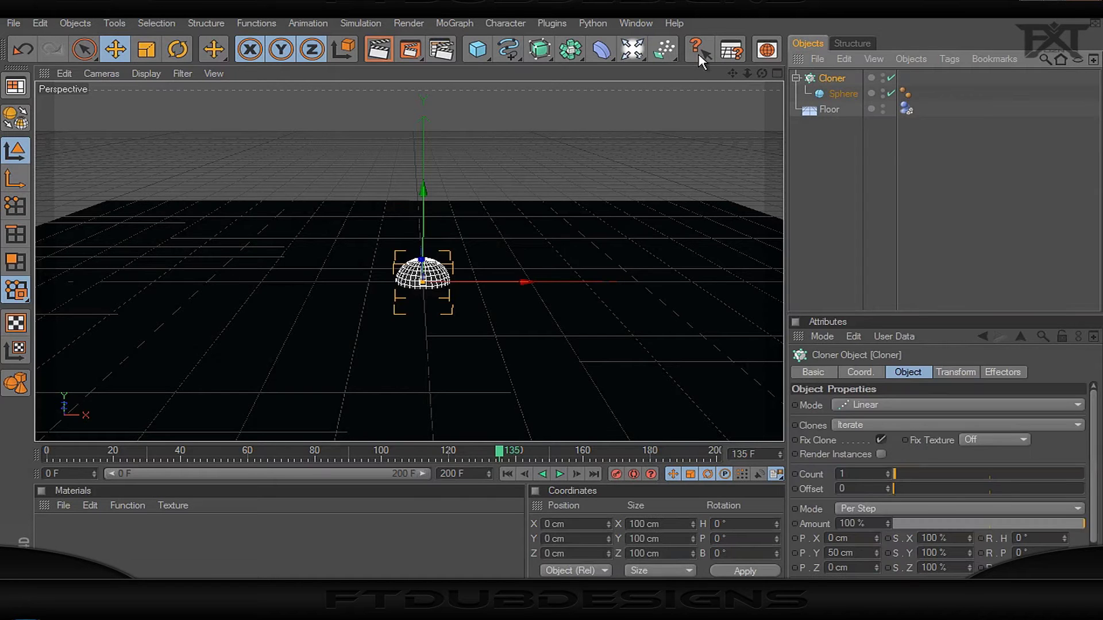
left_click(664, 50)
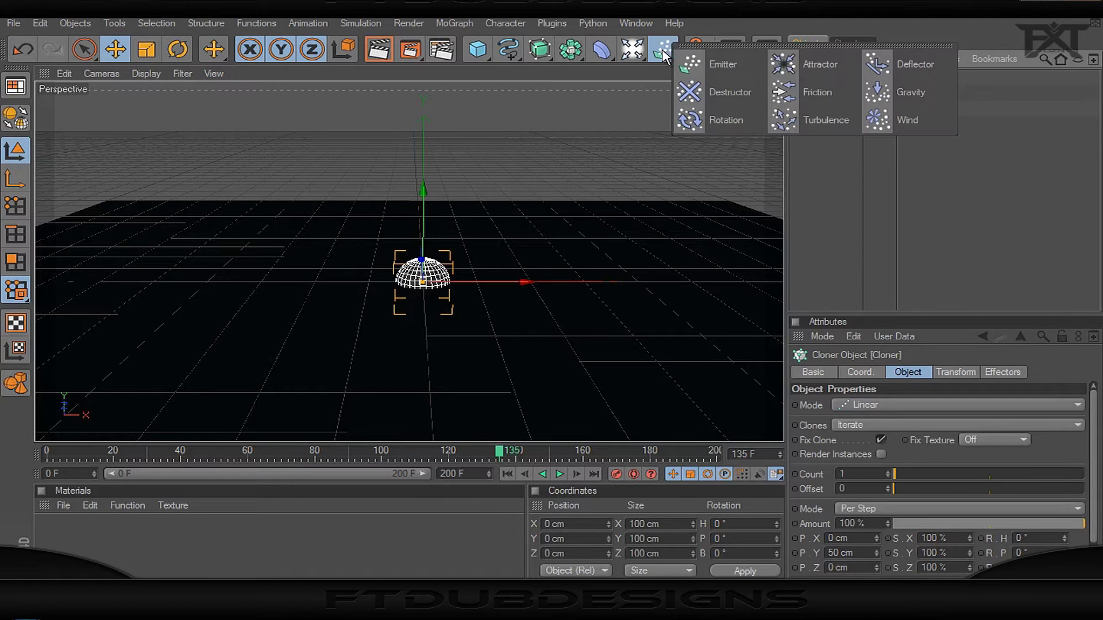
left_click(720, 65)
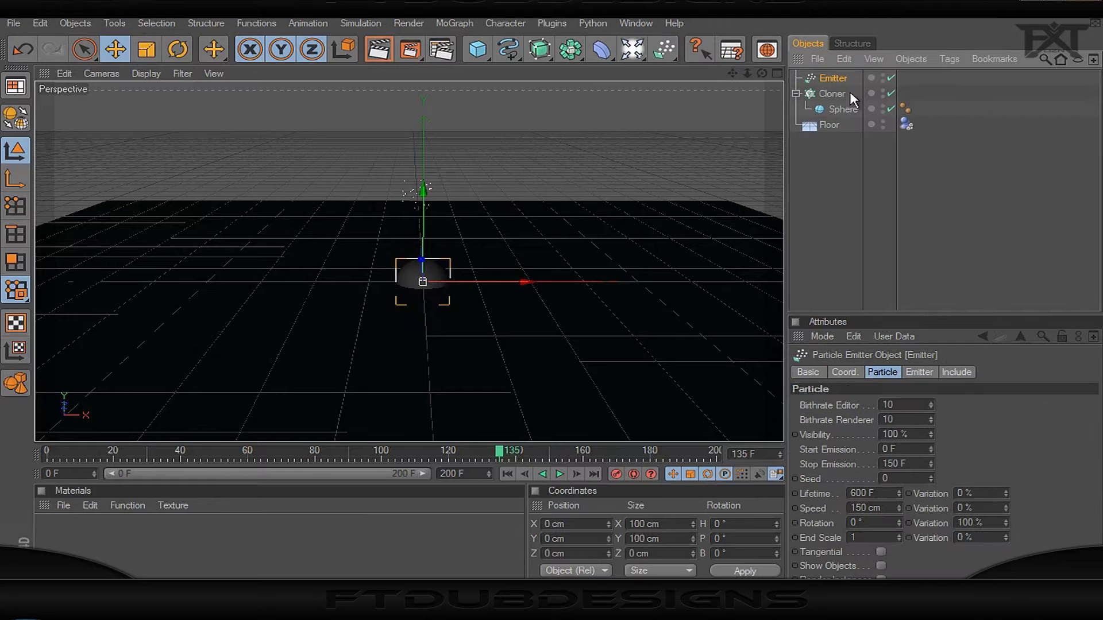
left_click_drag(831, 100, 834, 81)
left_click(832, 79)
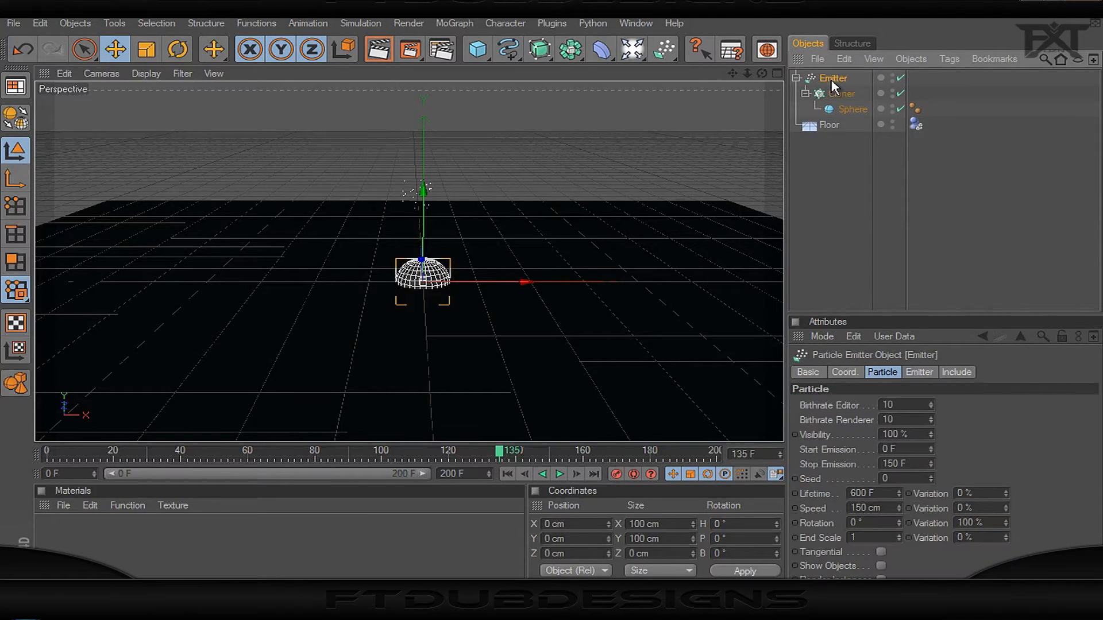
left_click(881, 567)
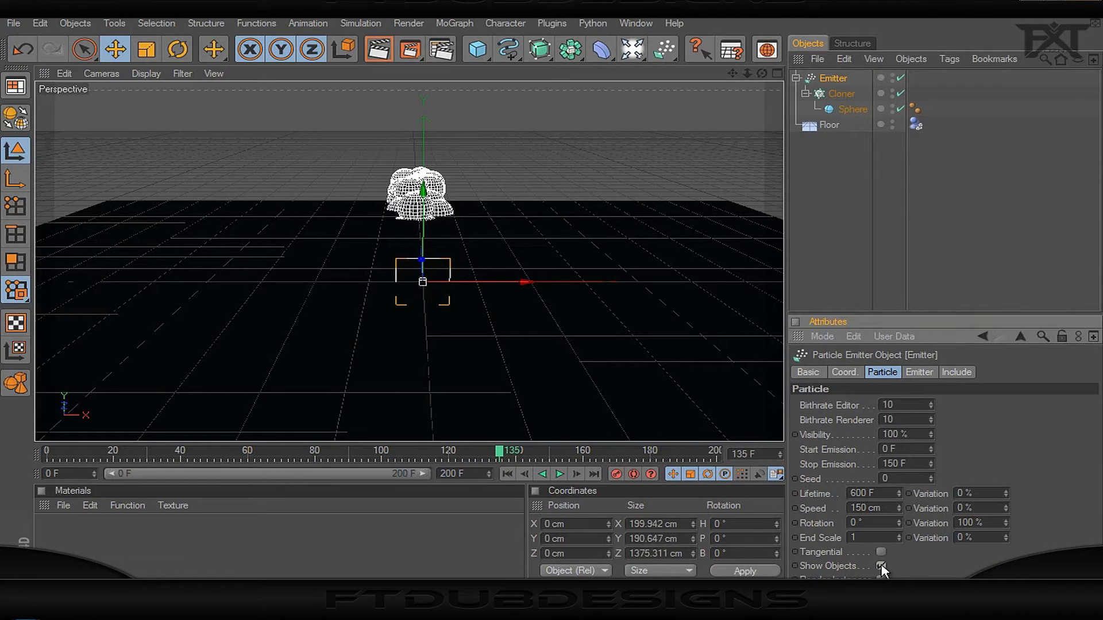
- Add a Dynamics Body tag to the Sphere object
left_click(848, 110)
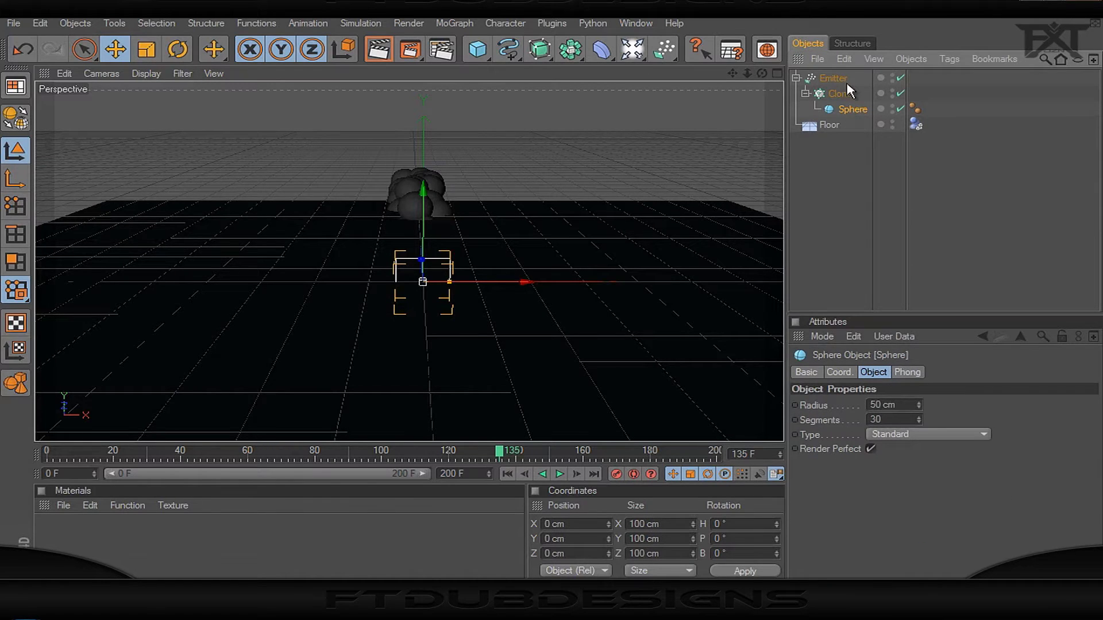
right_click(850, 110)
mouse_move(904, 166)
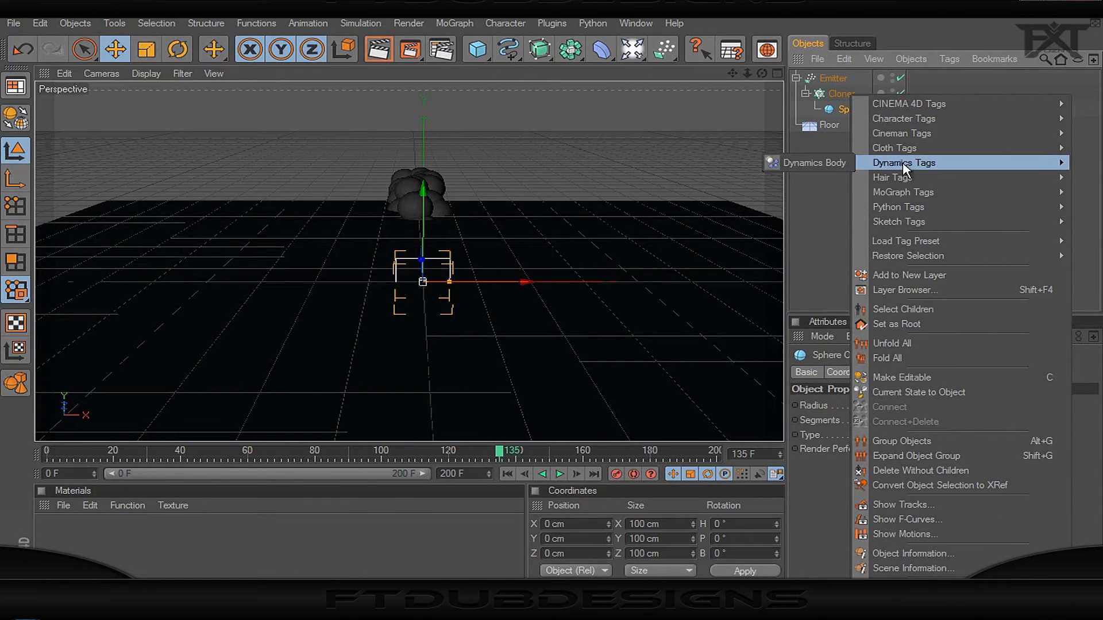
left_click(822, 164)
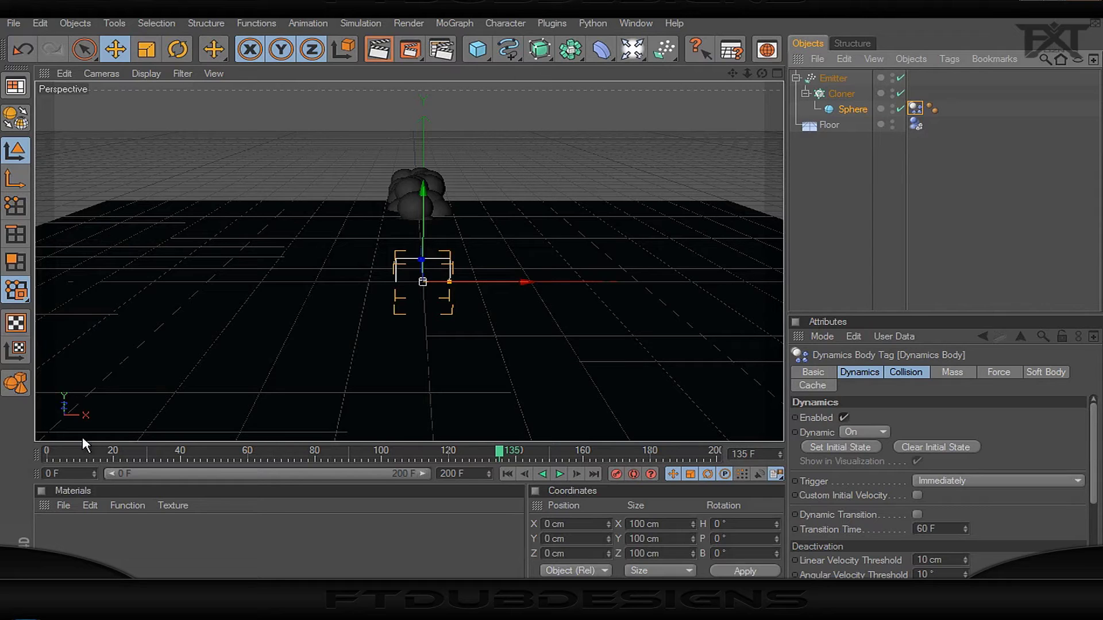
- Rewind to the first frame and tilt the Emitter to P -90°
left_click(46, 457)
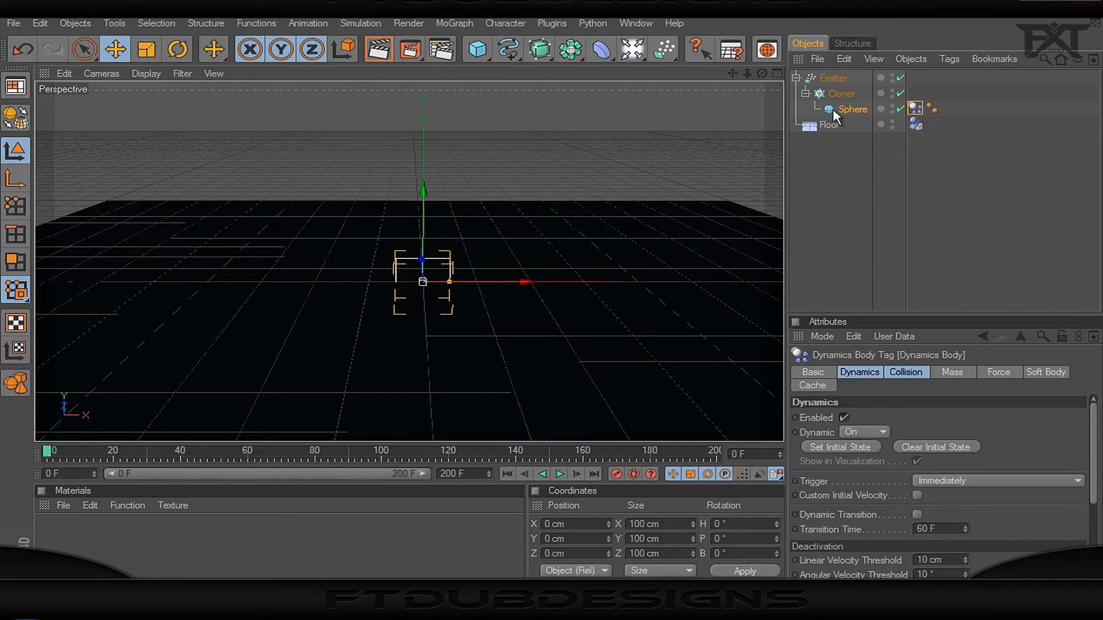
left_click(838, 80)
left_click_drag(763, 73, 555, 301)
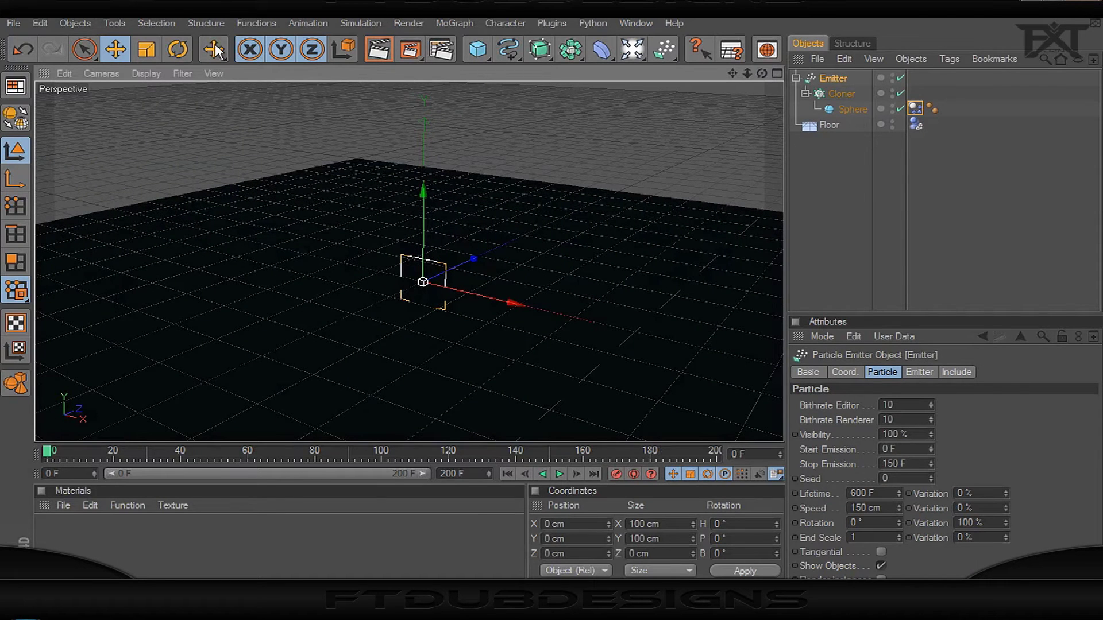
left_click(178, 52)
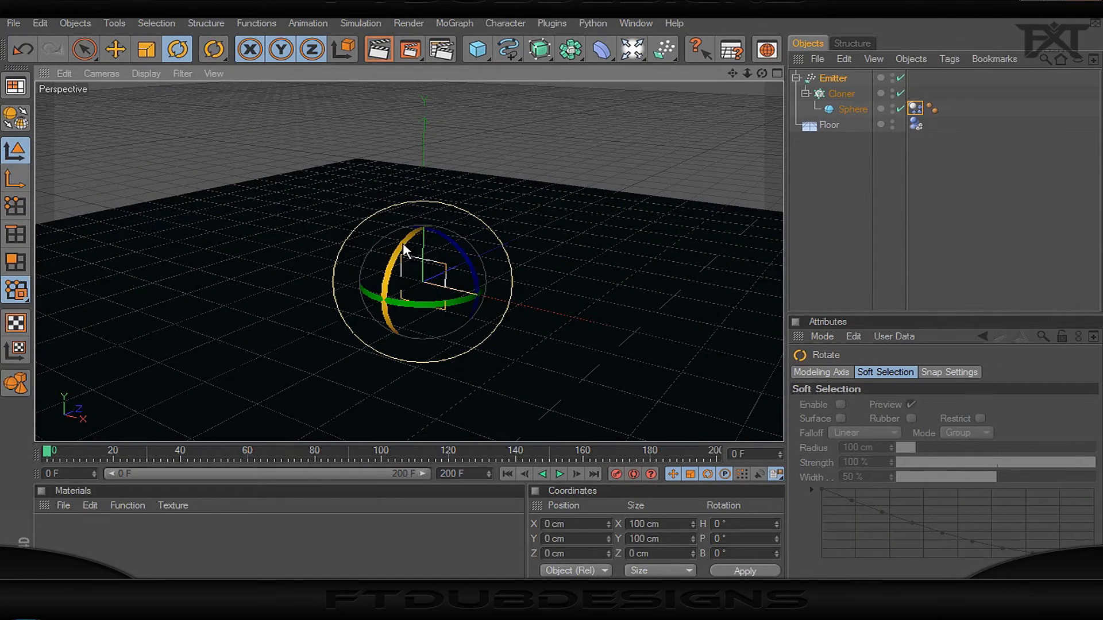
left_click_drag(404, 249, 463, 222)
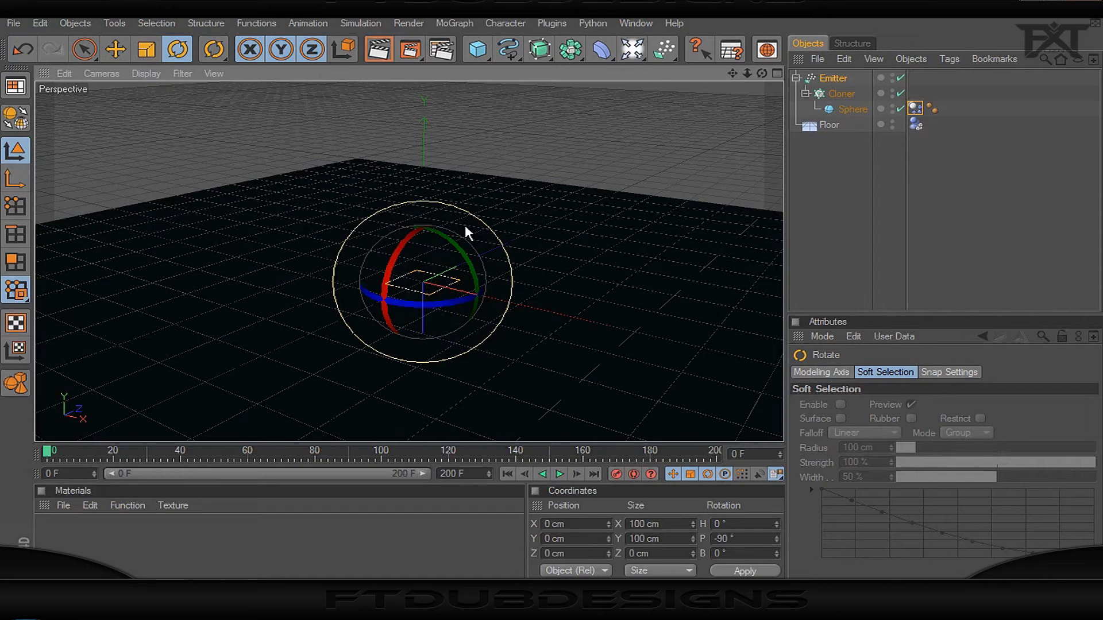
- Raise the Emitter to Y 525.401 cm and play the animation
left_click(114, 50)
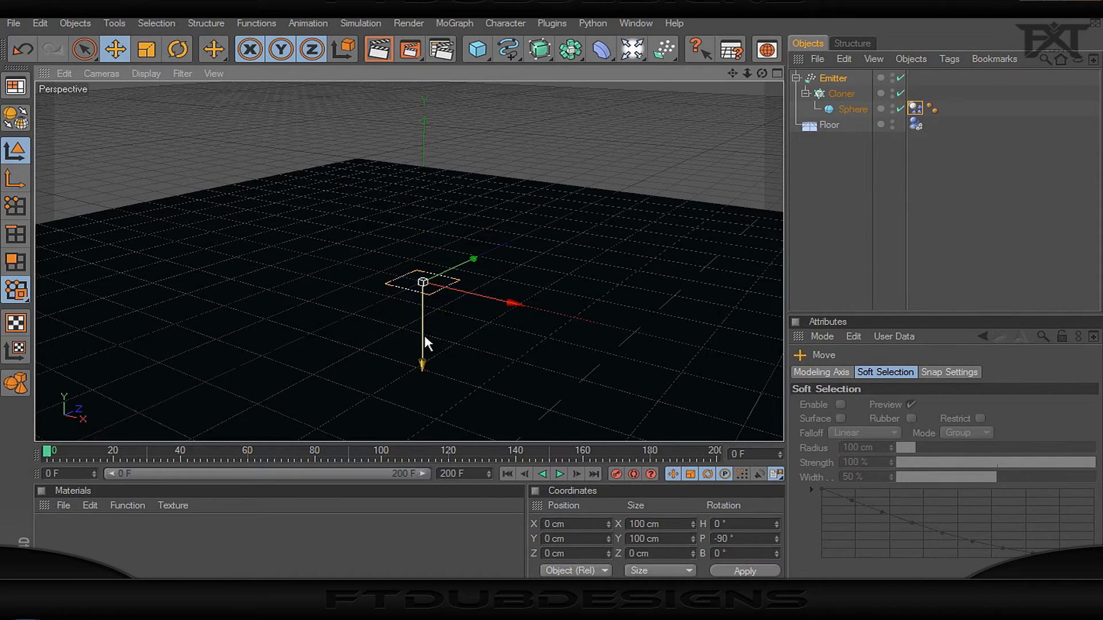
left_click_drag(423, 344, 553, 294)
left_click(559, 474)
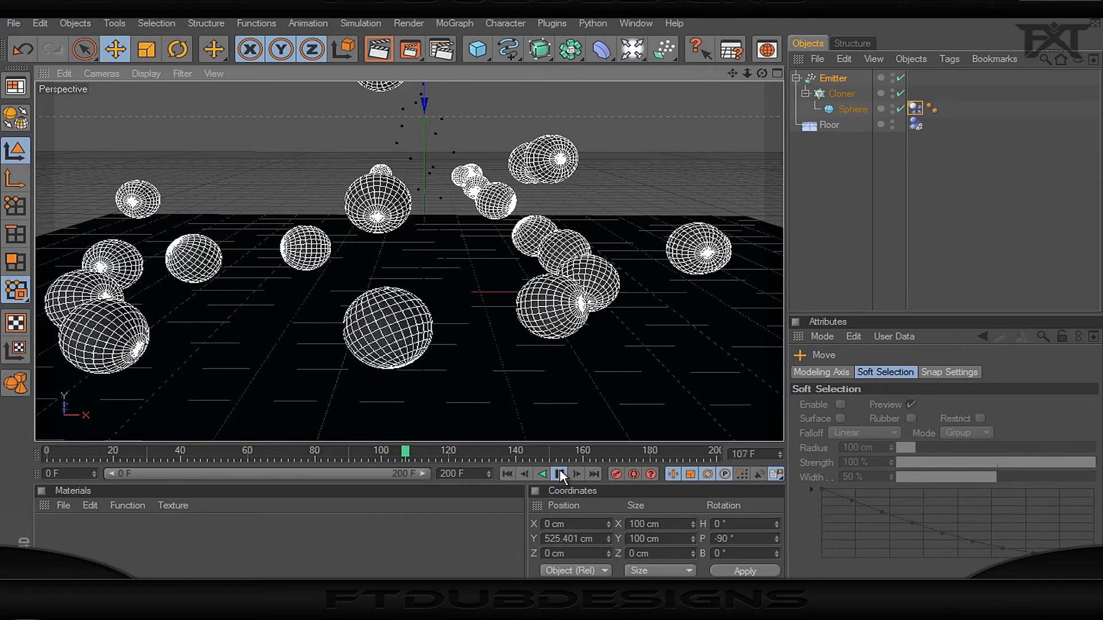
- Stop playback and create a new grey material, Mat
left_click(561, 474)
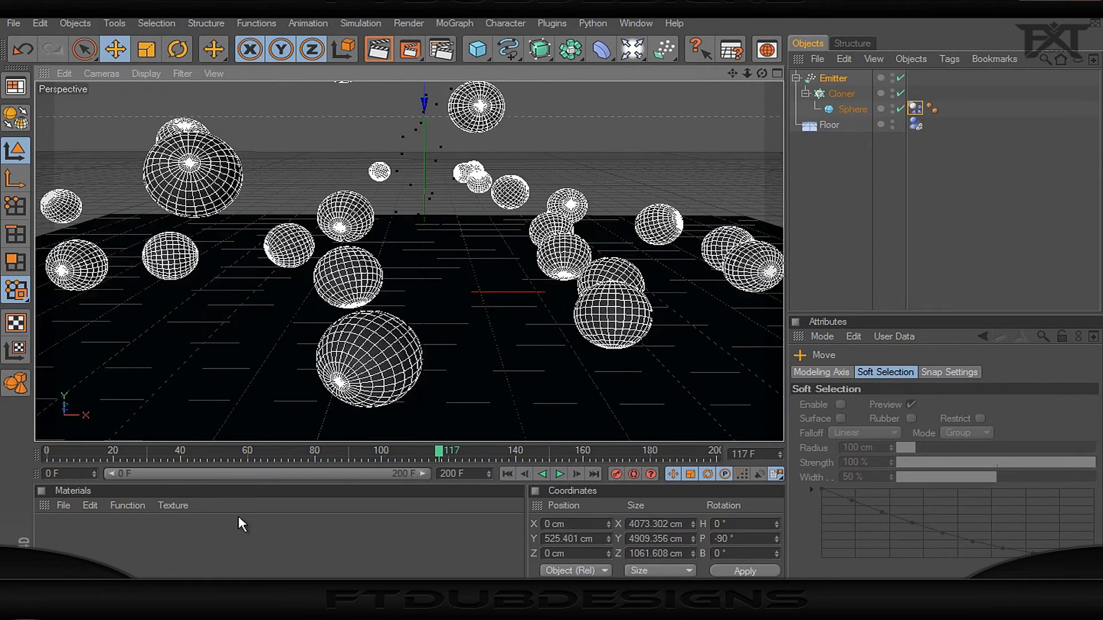
double_click(66, 540)
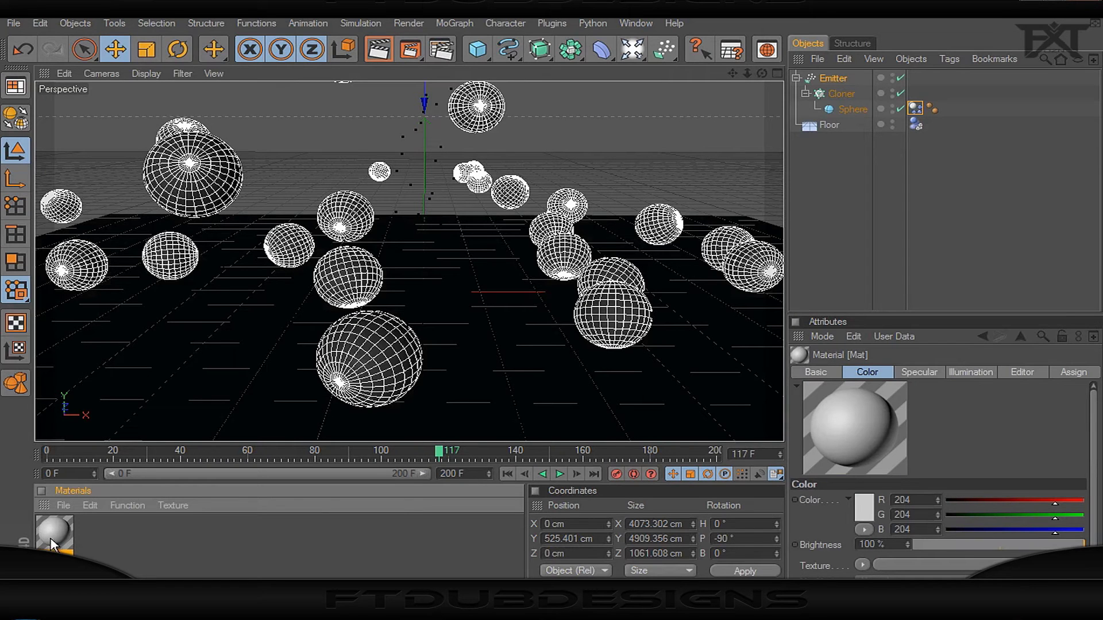
double_click(55, 538)
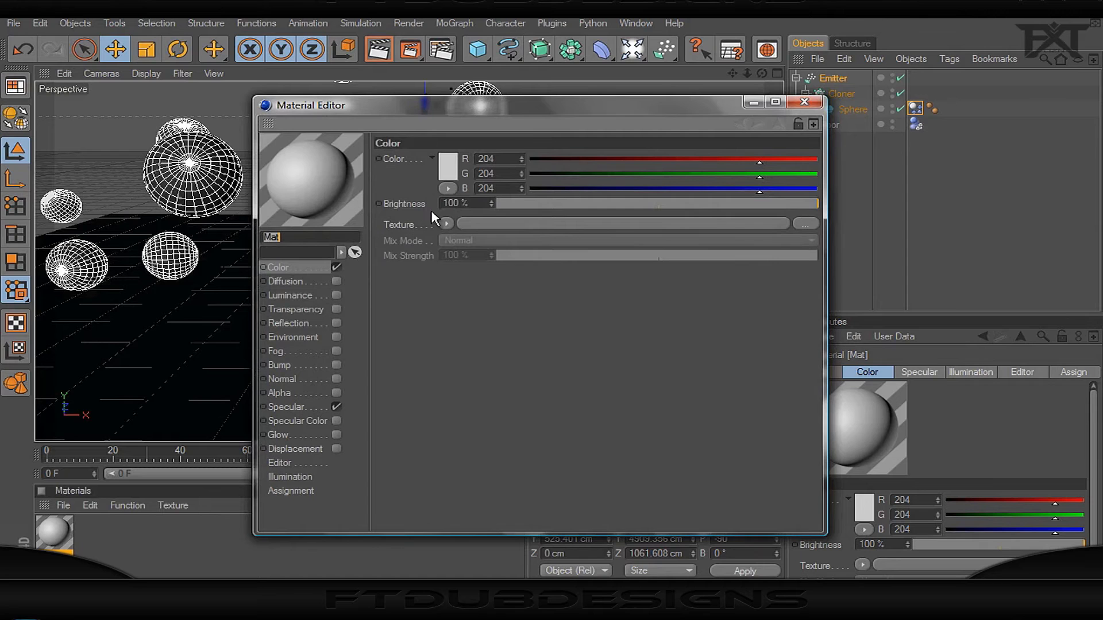
left_click(804, 102)
- Apply Mat to both the Floor and the Sphere
left_click_drag(42, 544, 188, 409)
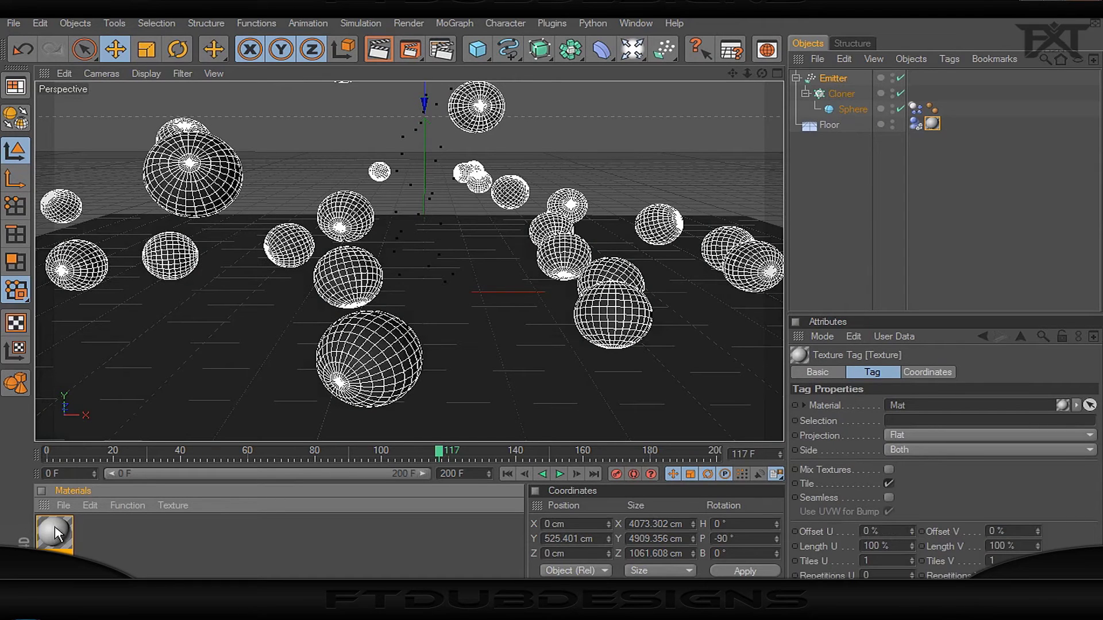
mouse_move(737, 149)
left_mouse_down()
mouse_move(857, 124)
mouse_move(854, 108)
left_mouse_up()
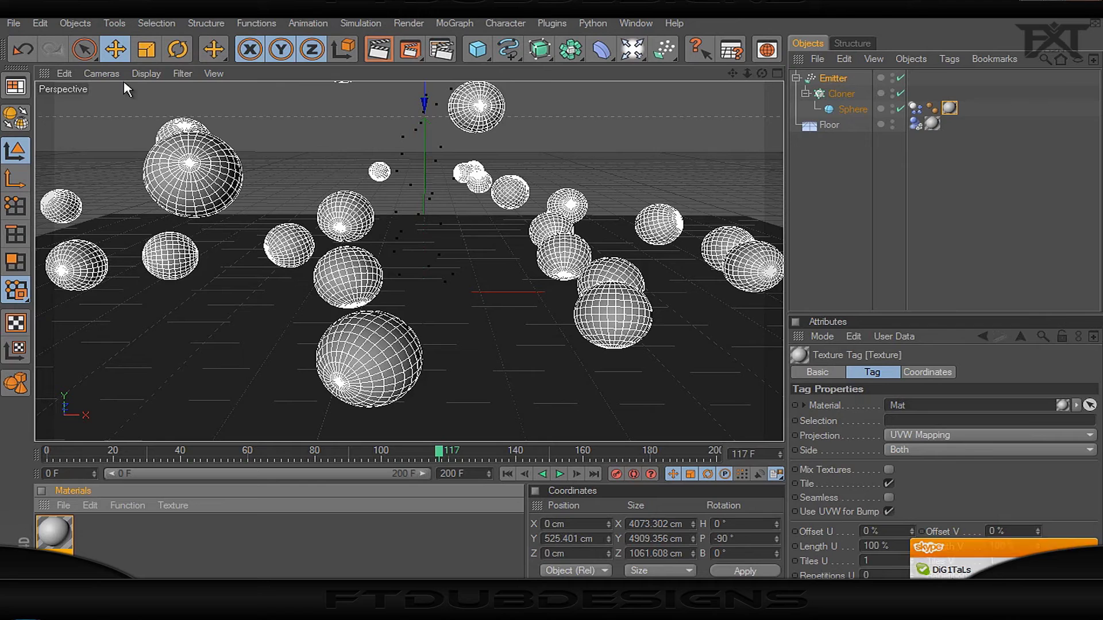
left_click(632, 49)
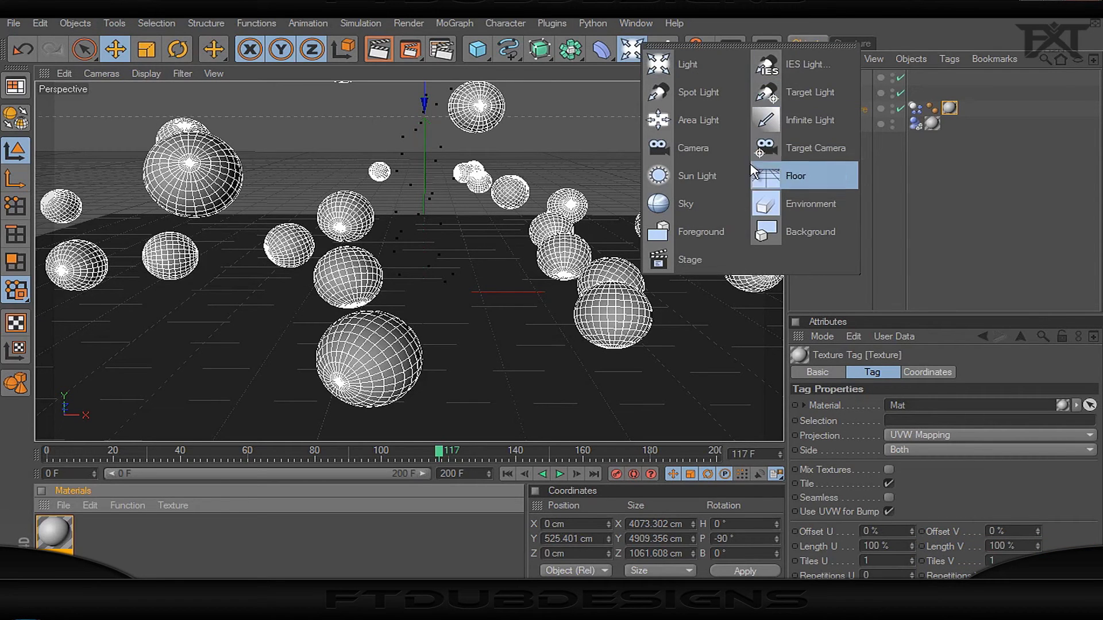
- Add an Omni light with Shadow Maps (Soft) shadows
left_click(685, 79)
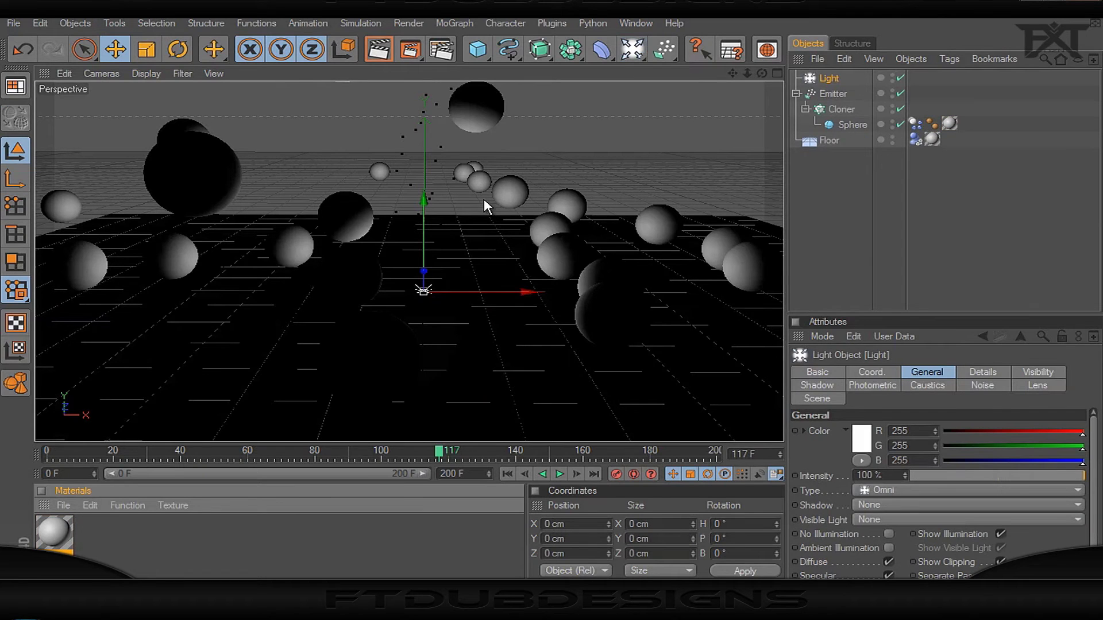
left_click(916, 503)
left_click(900, 537)
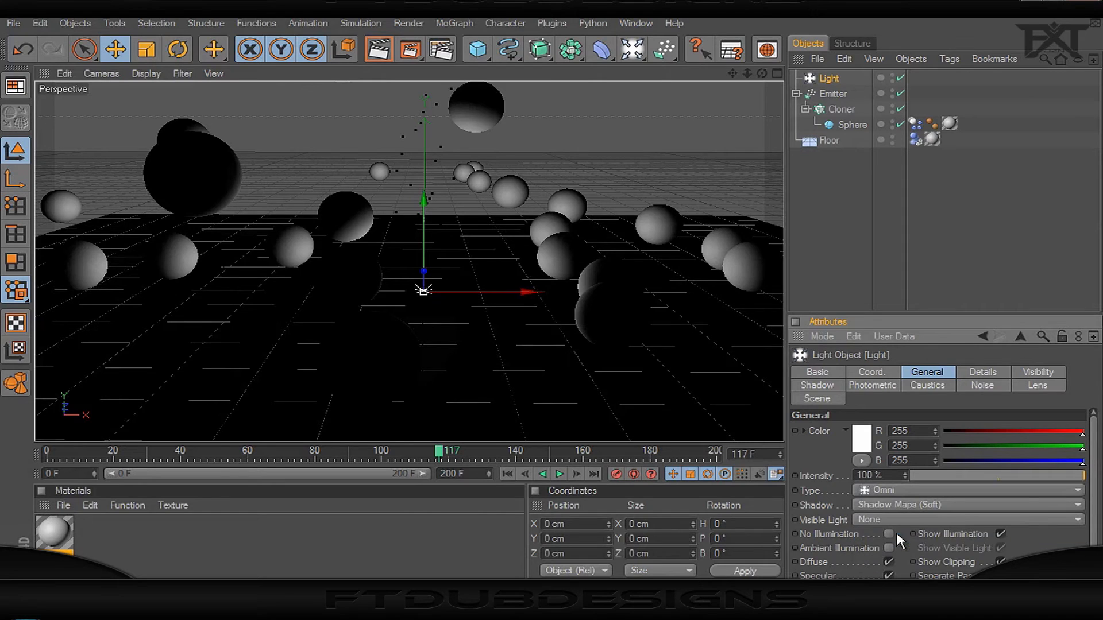
- Raise the light to Y 1617.065 cm, render a preview, and create a second material
left_click_drag(419, 230, 556, 306)
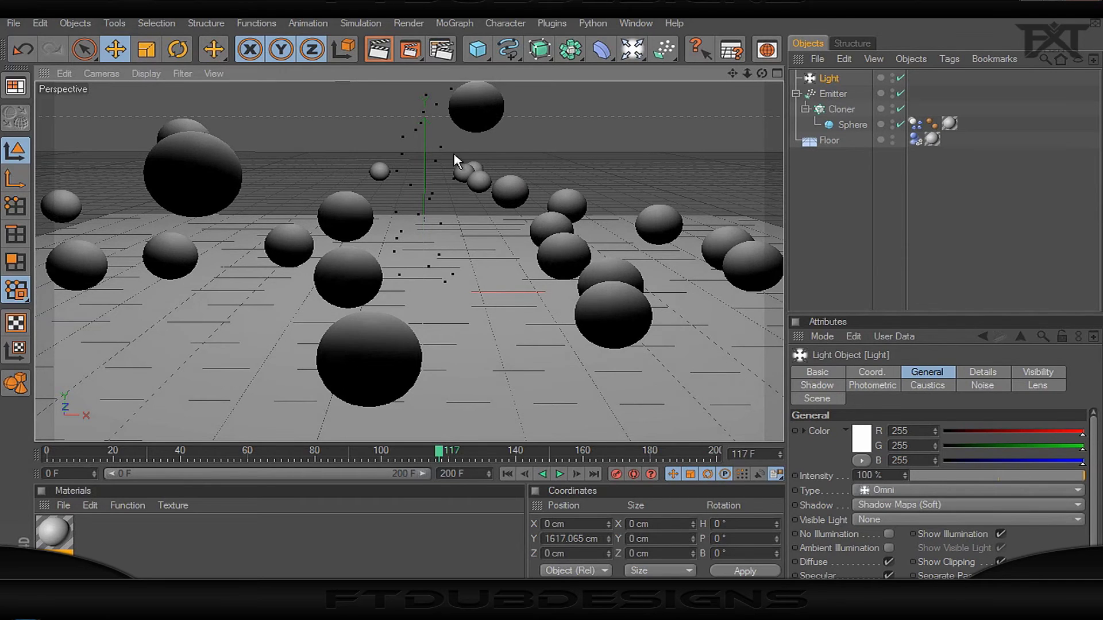
left_click(378, 50)
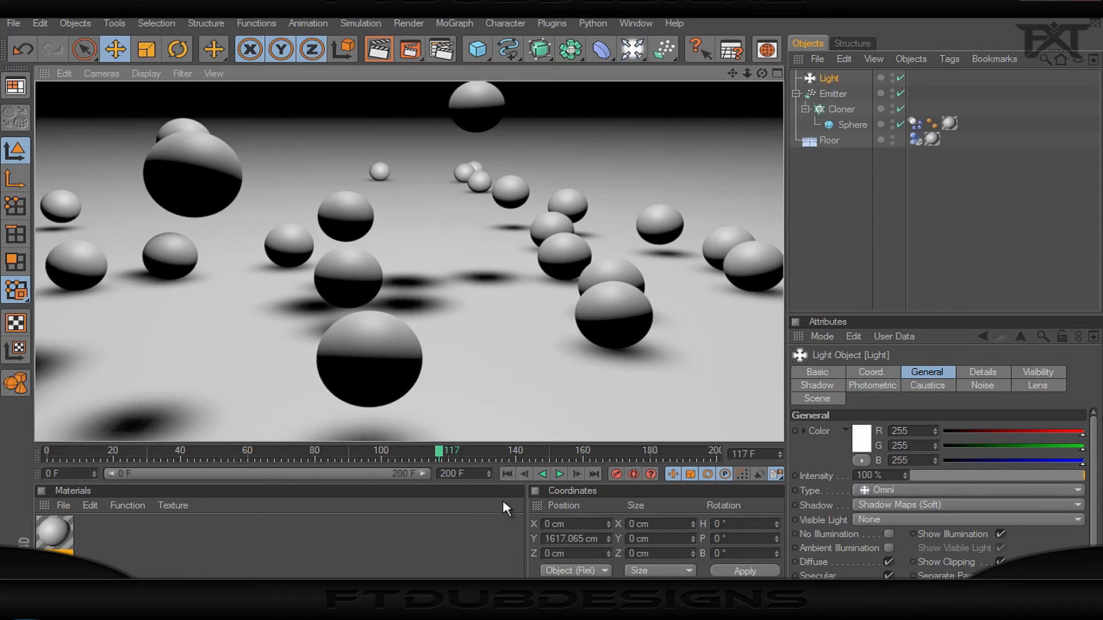
double_click(94, 532)
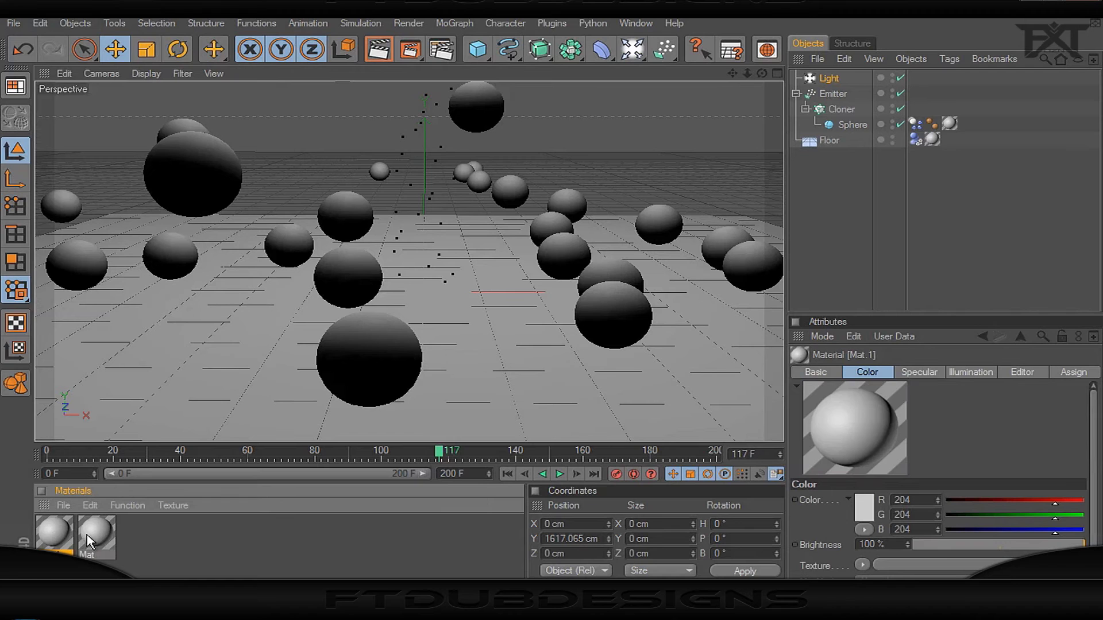
- Set Mat.1's colour to blue (R 0, G 97, B 255)
double_click(55, 534)
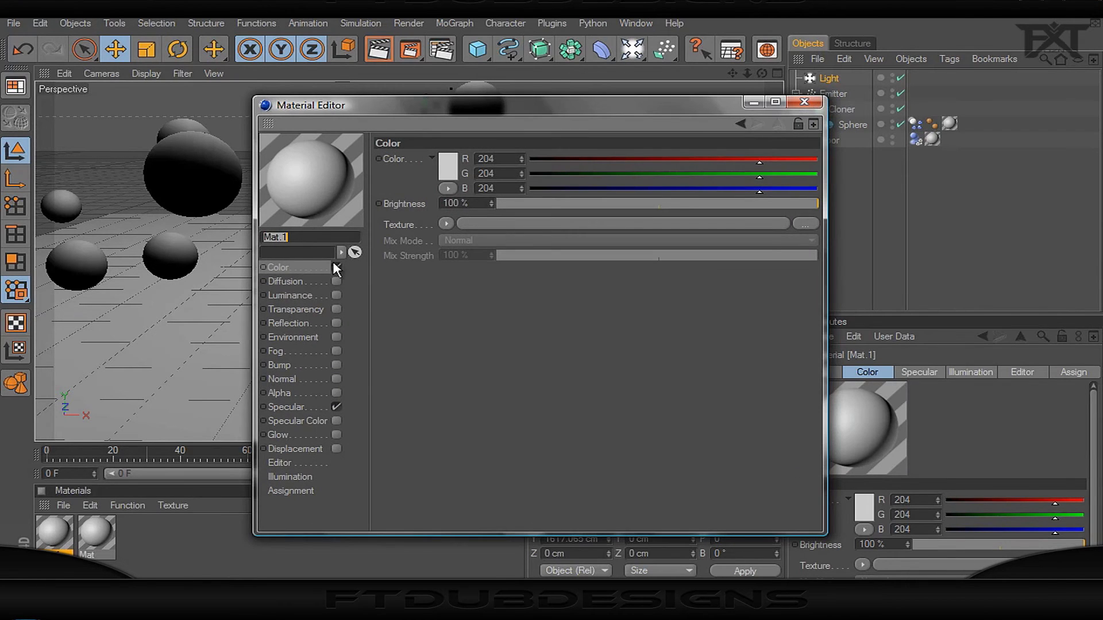
left_click(448, 170)
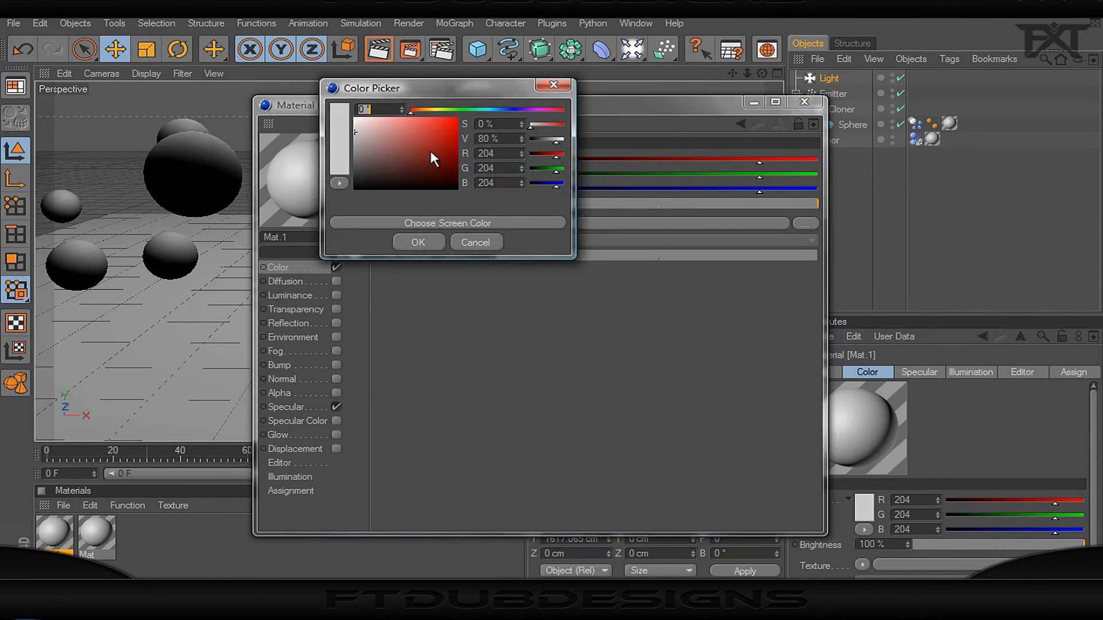
left_click(502, 110)
left_click(428, 238)
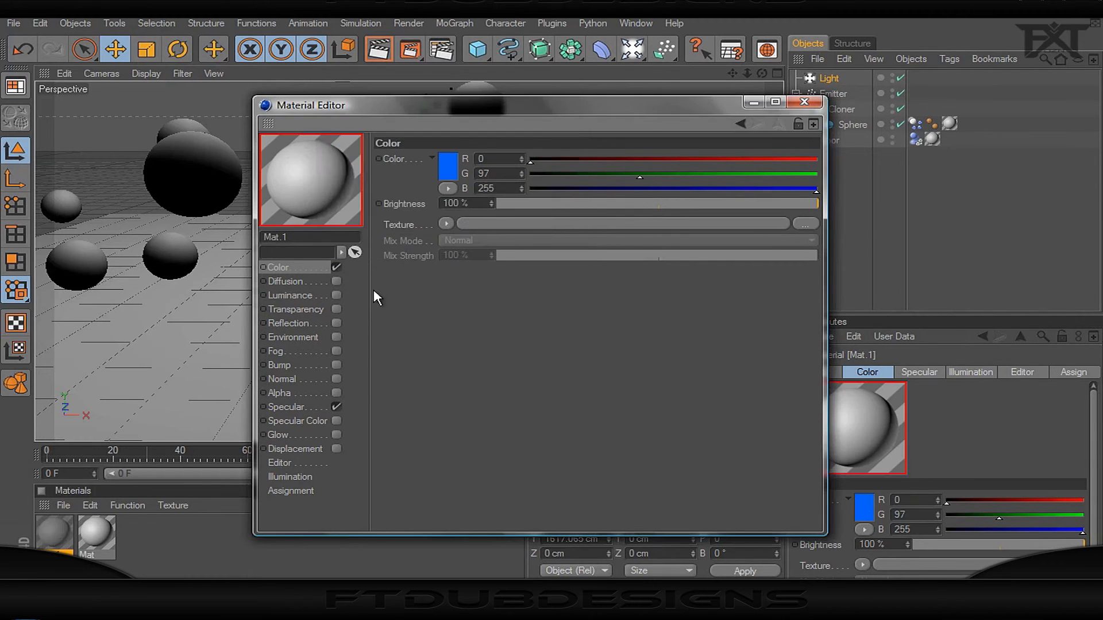
- Enable reflection at 10% with a Fresnel texture at 10% mix strength
left_click(337, 323)
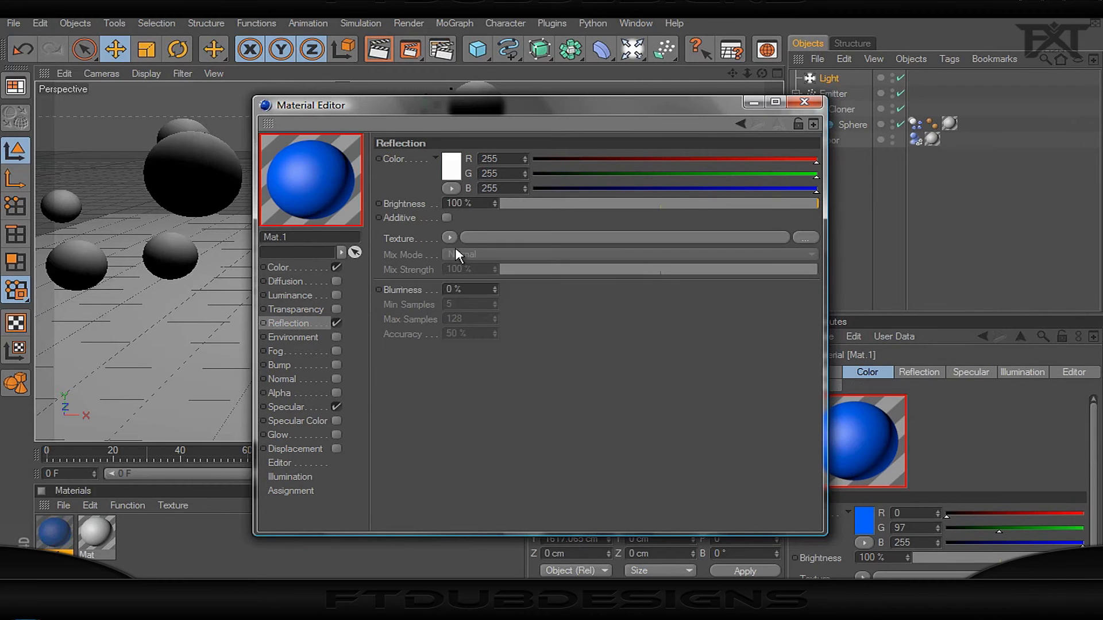
left_click(535, 204)
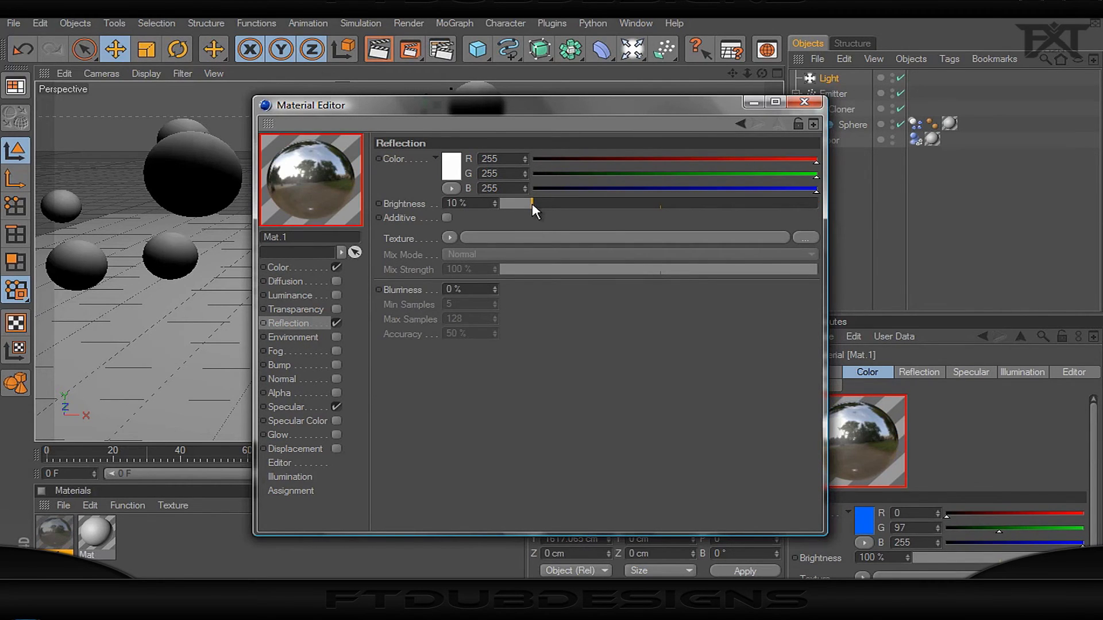
left_click(449, 238)
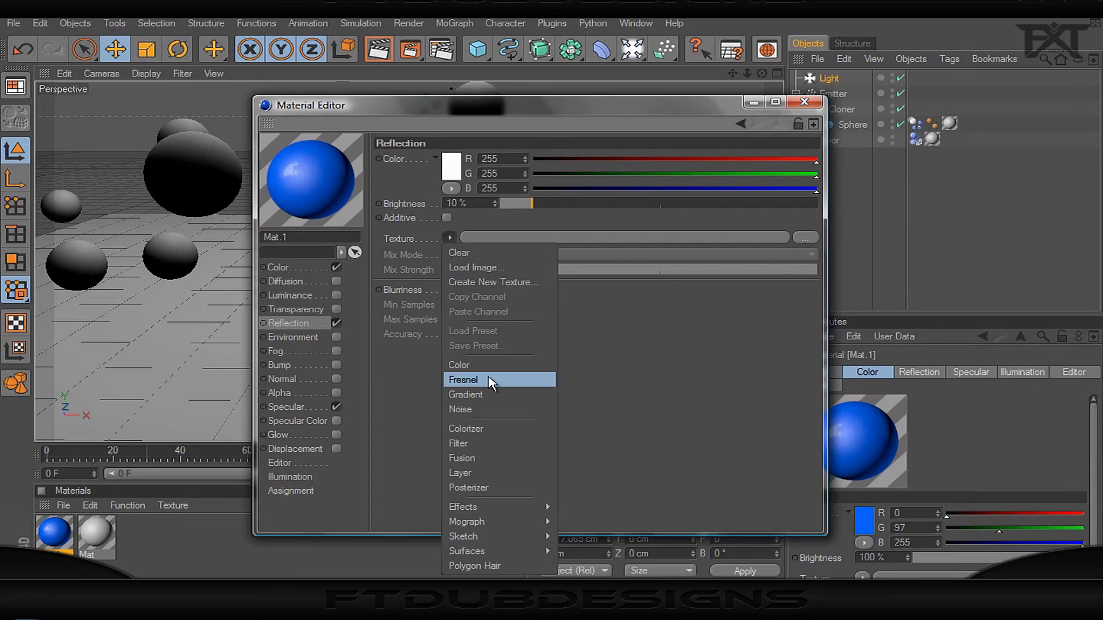
left_click(493, 381)
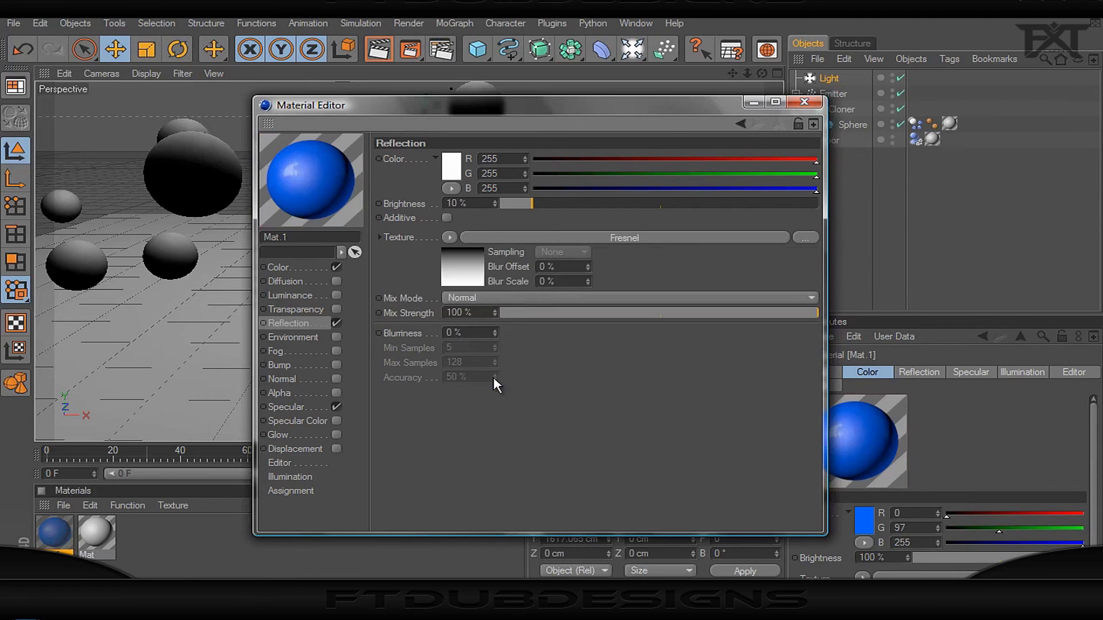
left_click(541, 314)
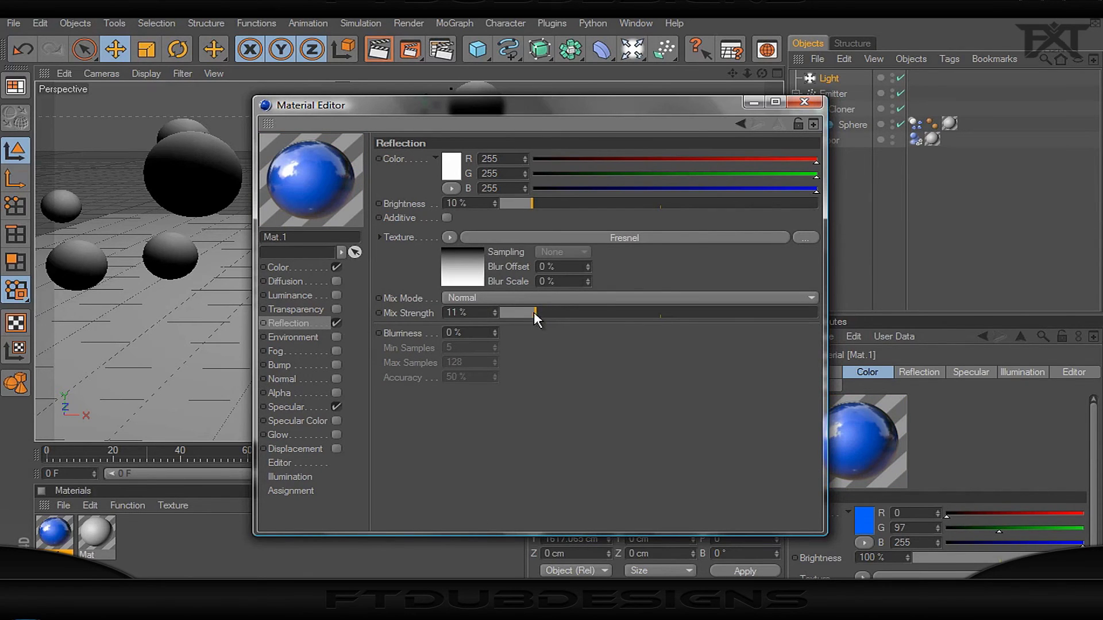
left_click(533, 313)
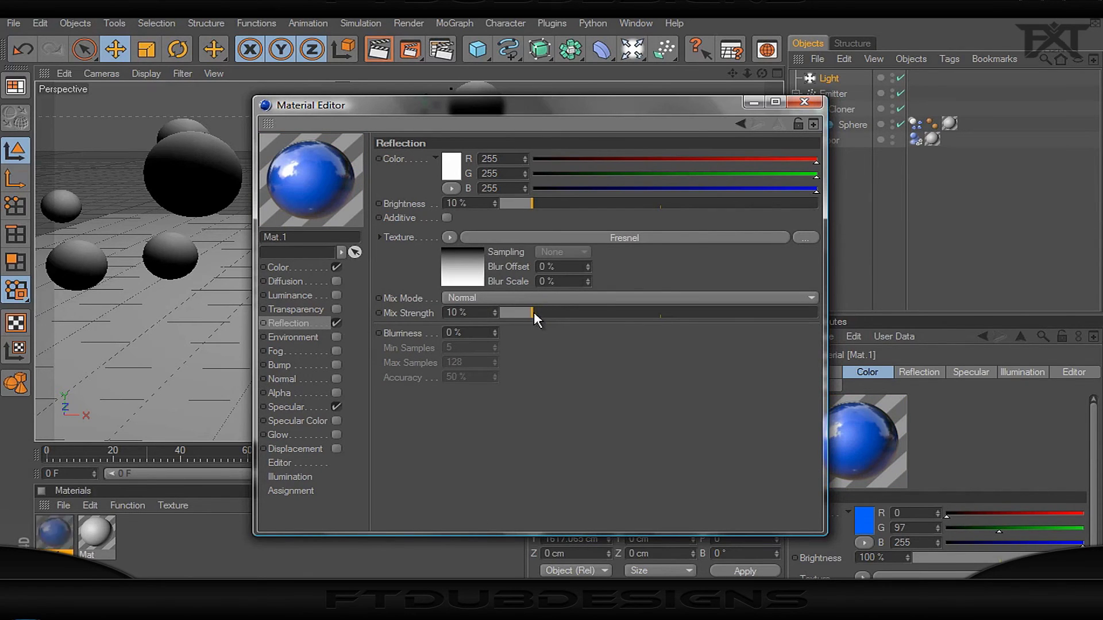
left_click(804, 102)
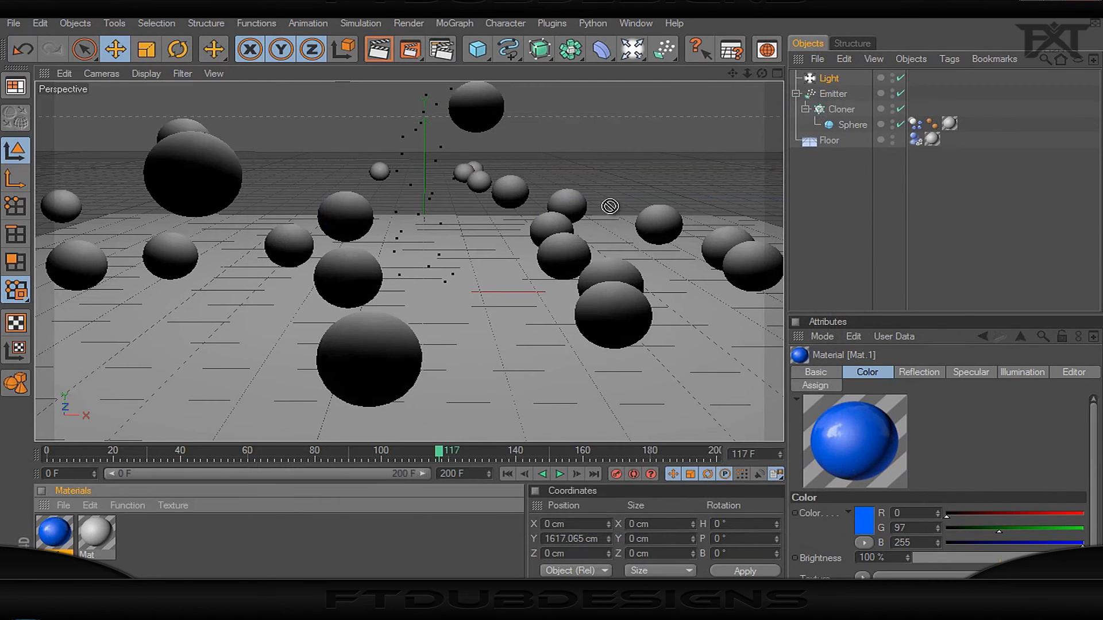
- Apply Mat.1 to the Sphere and render a preview of the blue spheres
left_click_drag(951, 127, 950, 126)
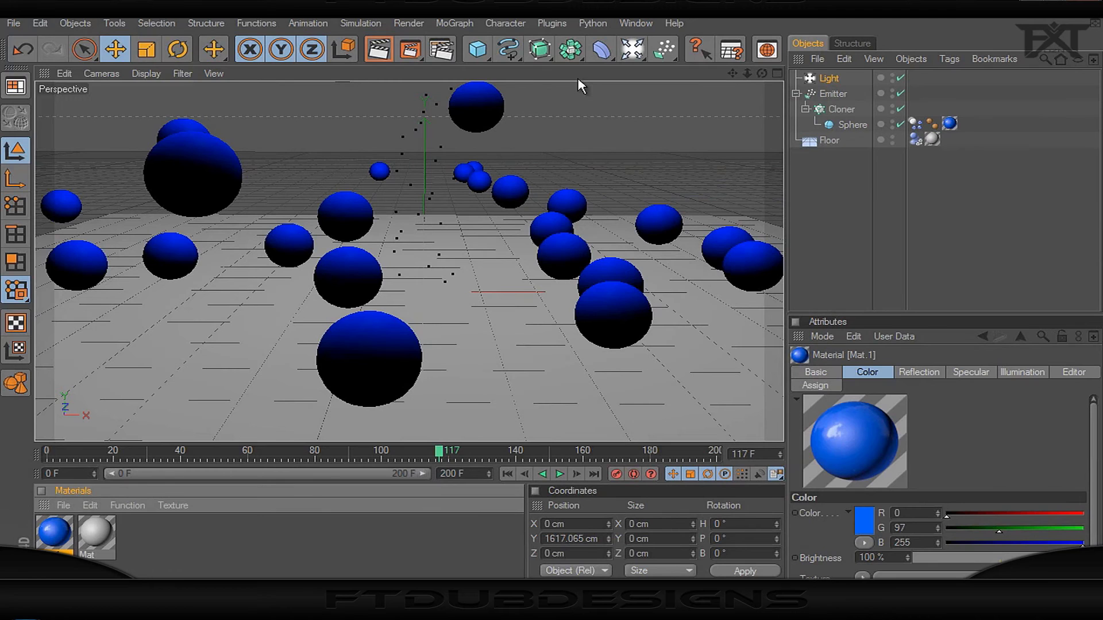
left_click(378, 50)
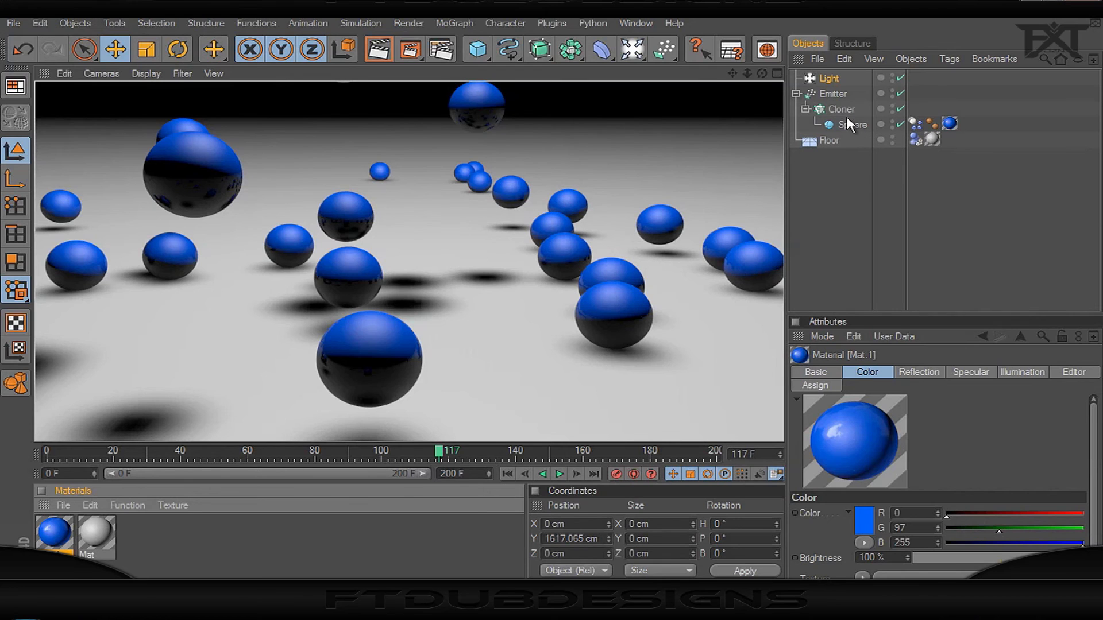
- Replay the animation from frame 0, pausing at frame 143 with blue spheres scattered across the floor
left_click(43, 455)
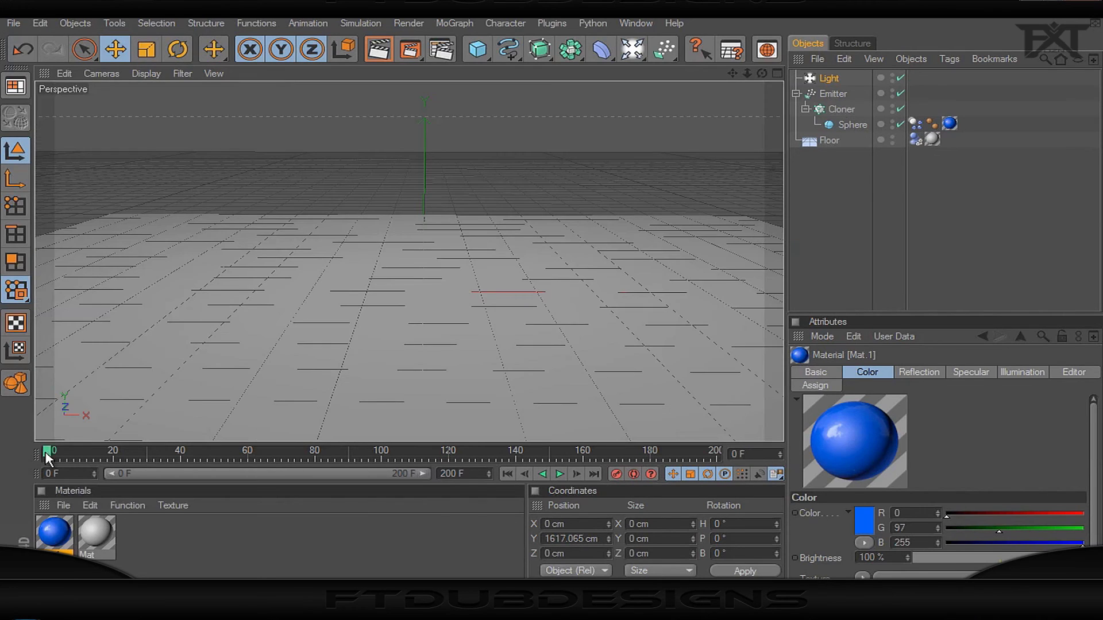
left_click(560, 474)
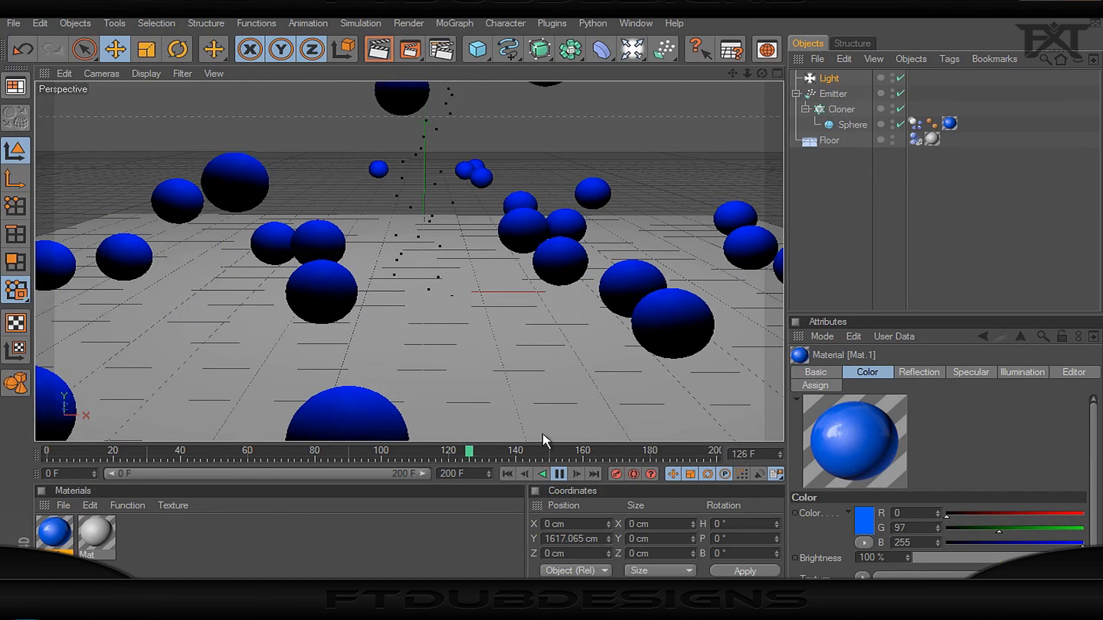
left_click(561, 475)
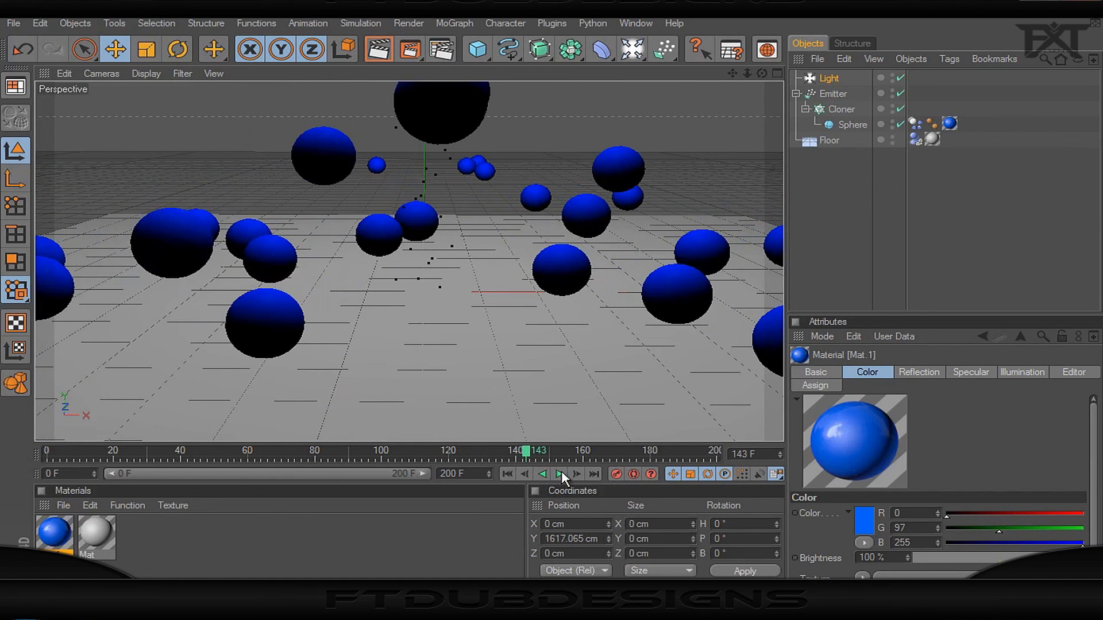